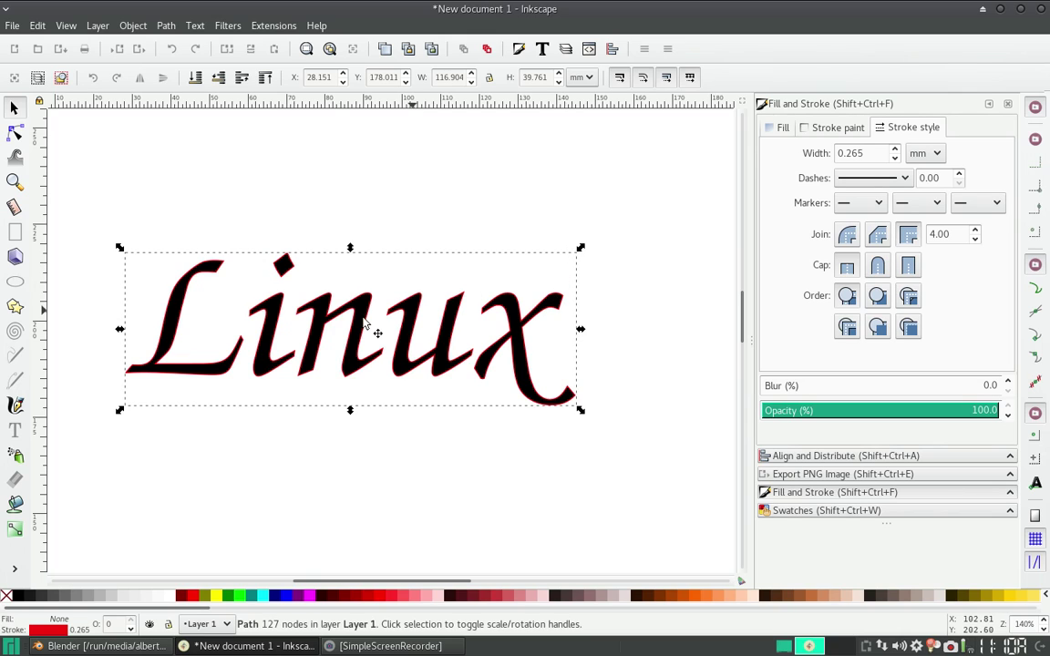
Select the red Linux outline and set its stroke width to 1 mm
key(ctrl)
ctrl+click(278, 339)
key(Up)
key(Up)
key(Up)
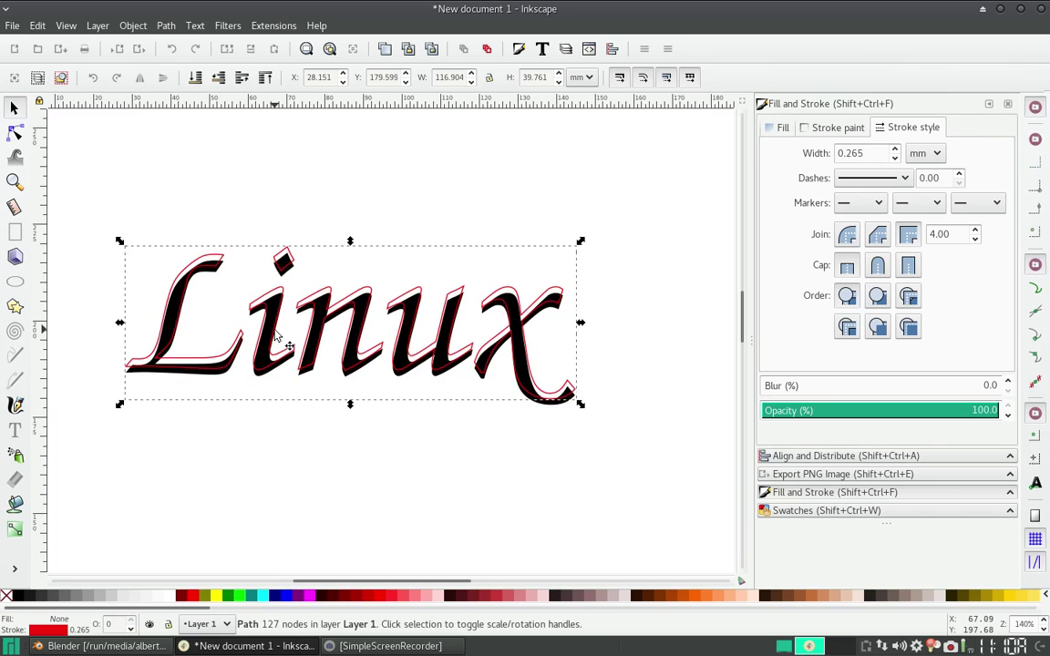
key(Down)
key(Down)
key(Down)
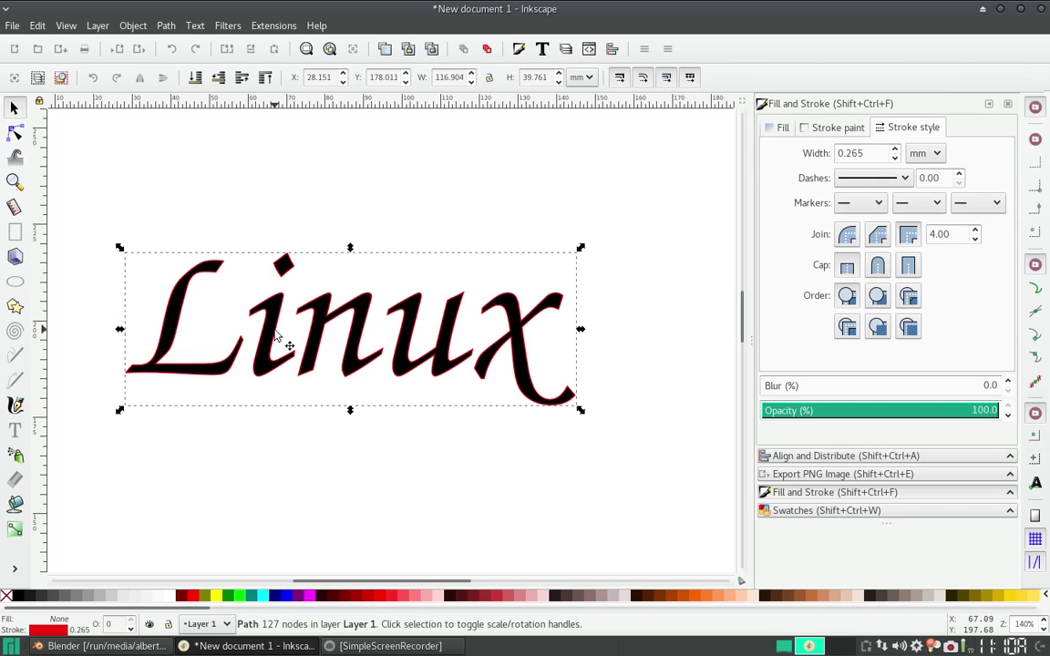
double_click(865, 153)
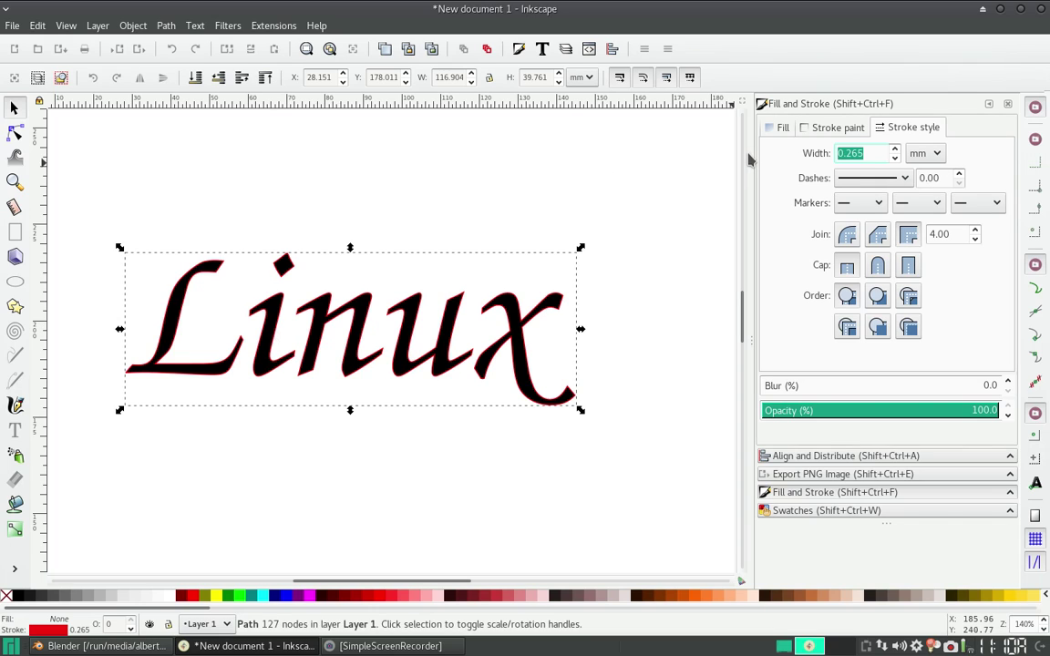
text(1)
key(Return)
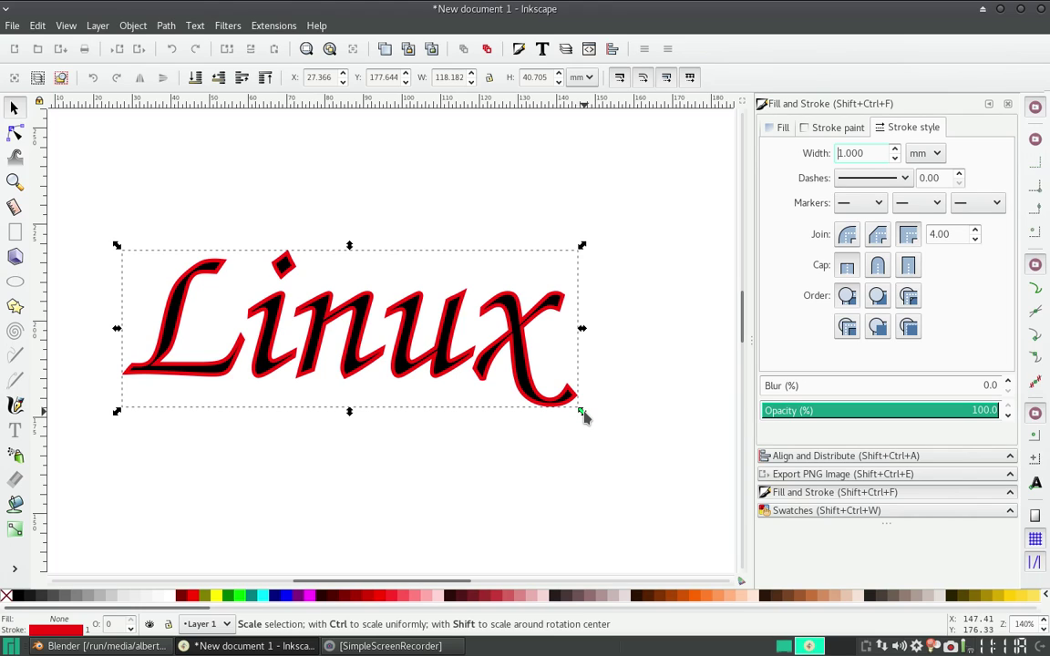
Try enlarging the Linux outline with its corner handle, then undo the resize
drag(583, 417, 619, 447)
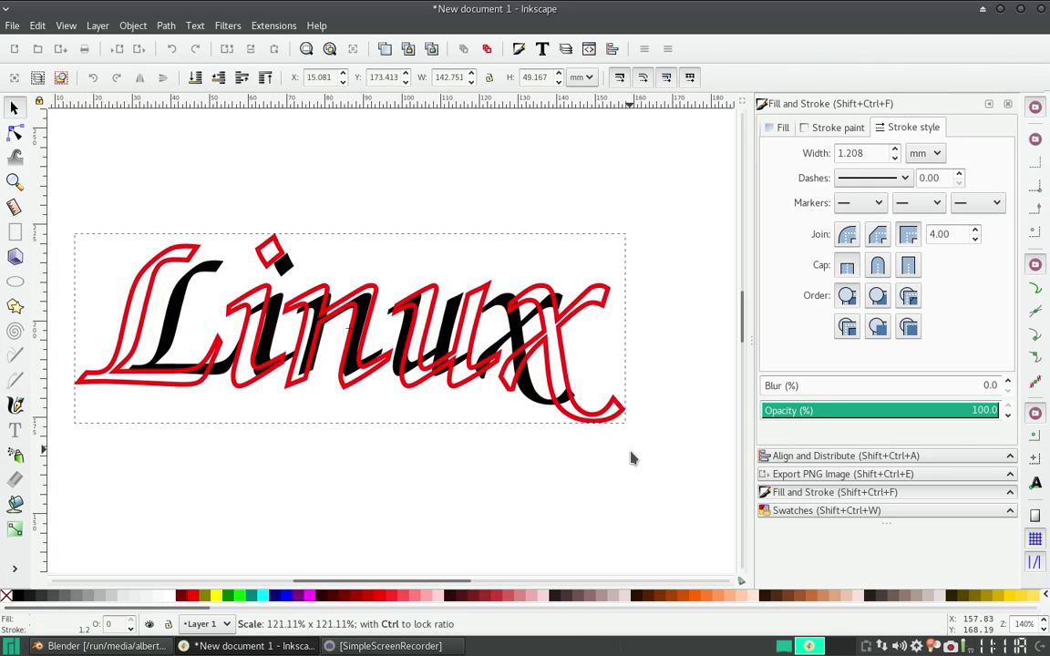
drag(619, 447, 633, 461)
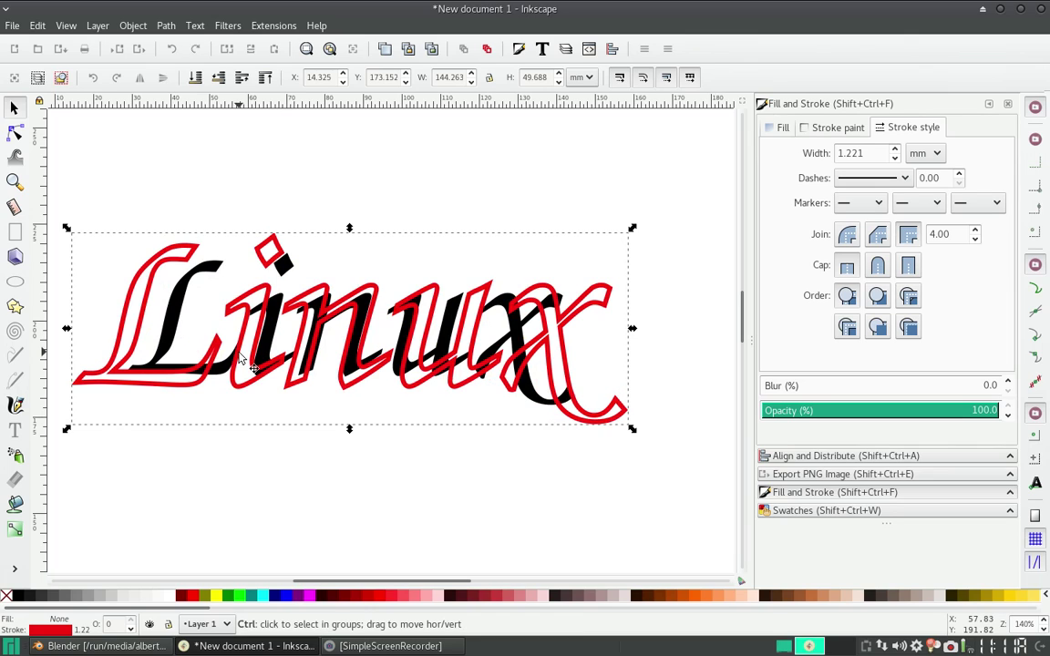
key(ctrl+z)
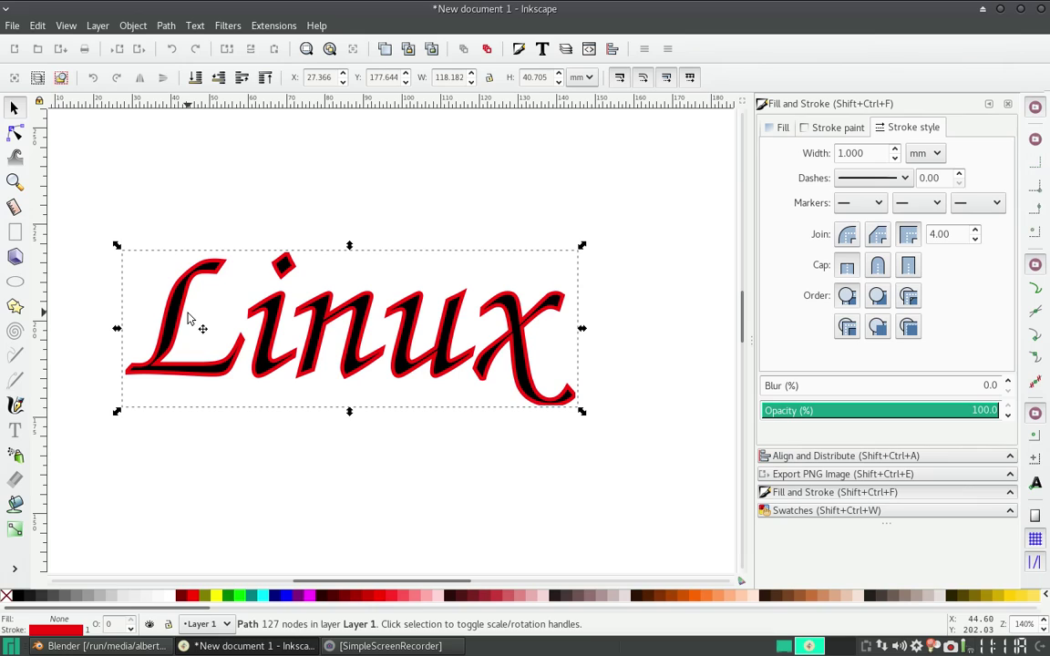
key(ctrl)
Zoom in with the Node tool and push the red offset outward to leave a white gap
key(n)
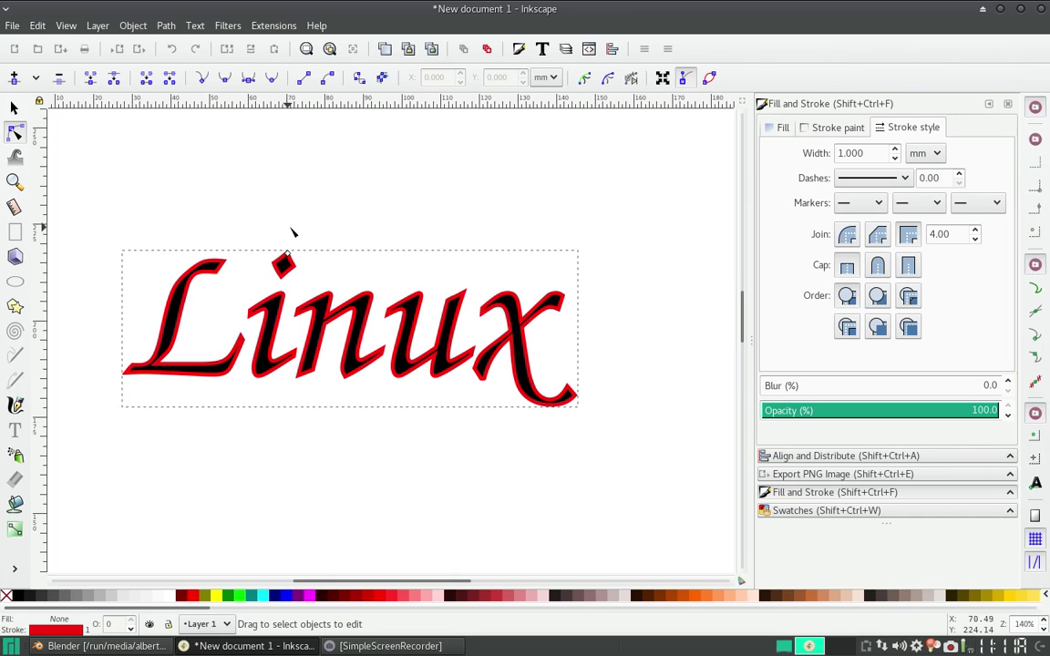
ctrl+scroll(283, 254, up, 2)
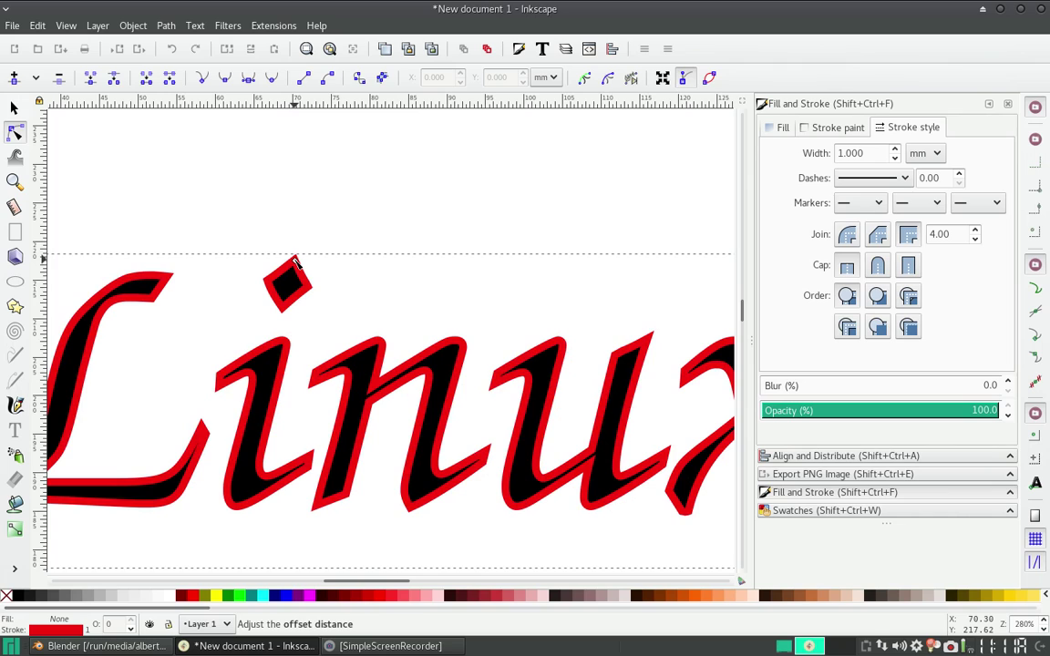
ctrl+scroll(295, 261, up, 4)
ctrl+scroll(295, 262, up, 1)
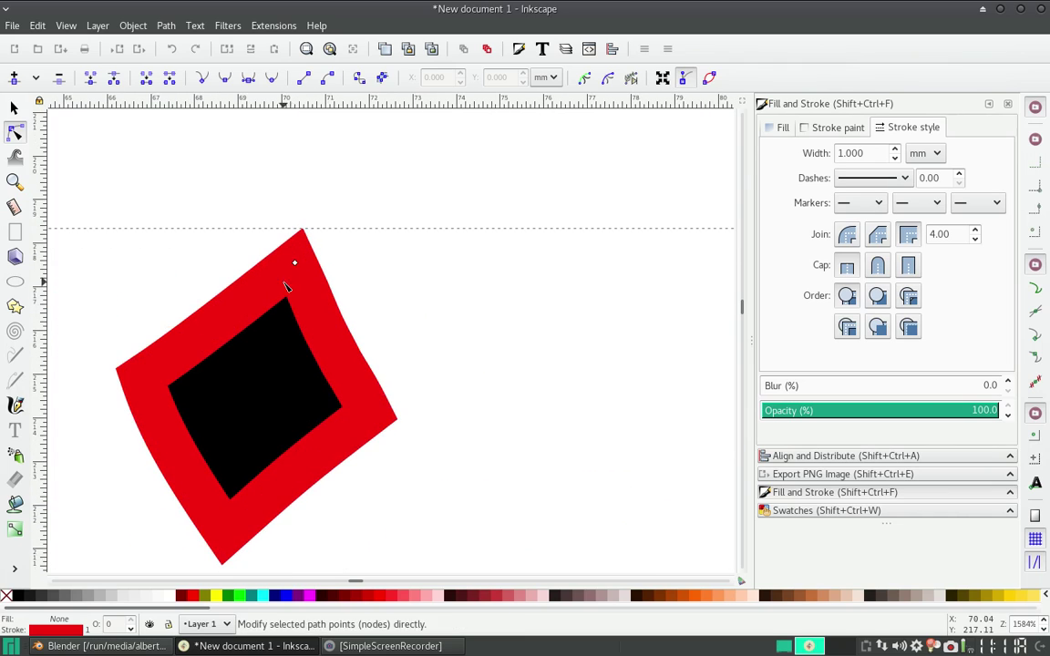
ctrl+scroll(294, 264, down, 4)
ctrl+scroll(293, 266, down, 1)
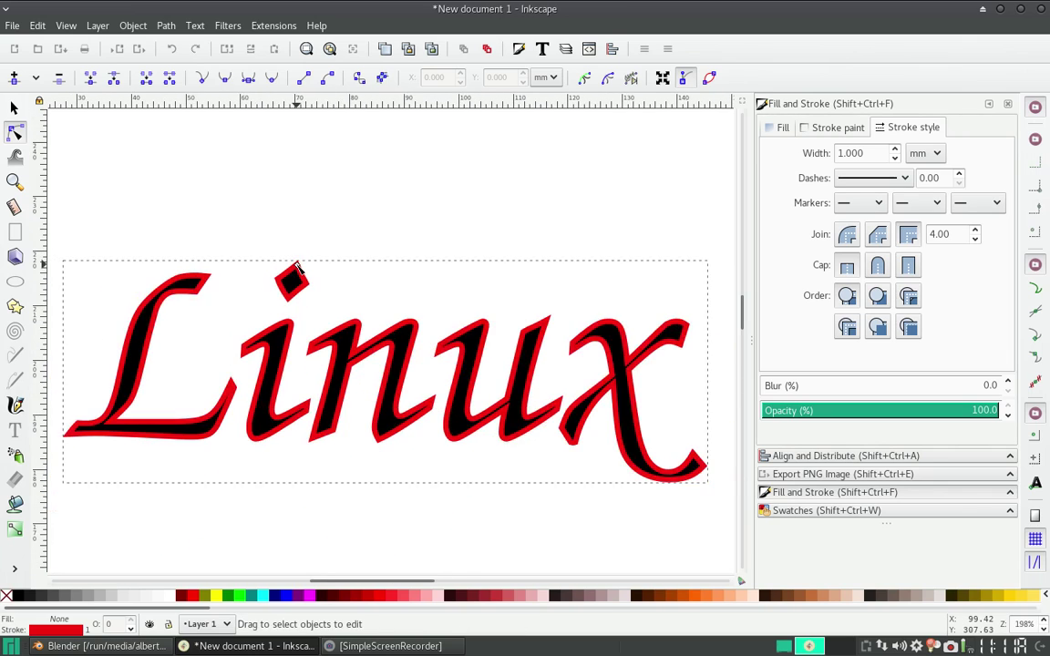
ctrl+scroll(289, 271, down, 2)
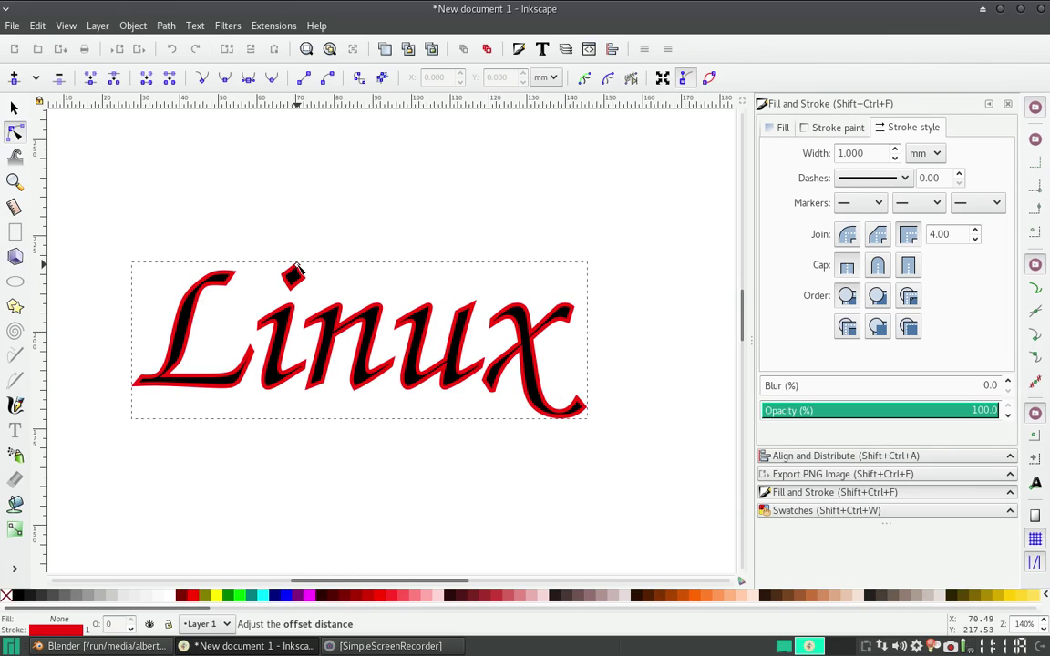
drag(296, 266, 297, 260)
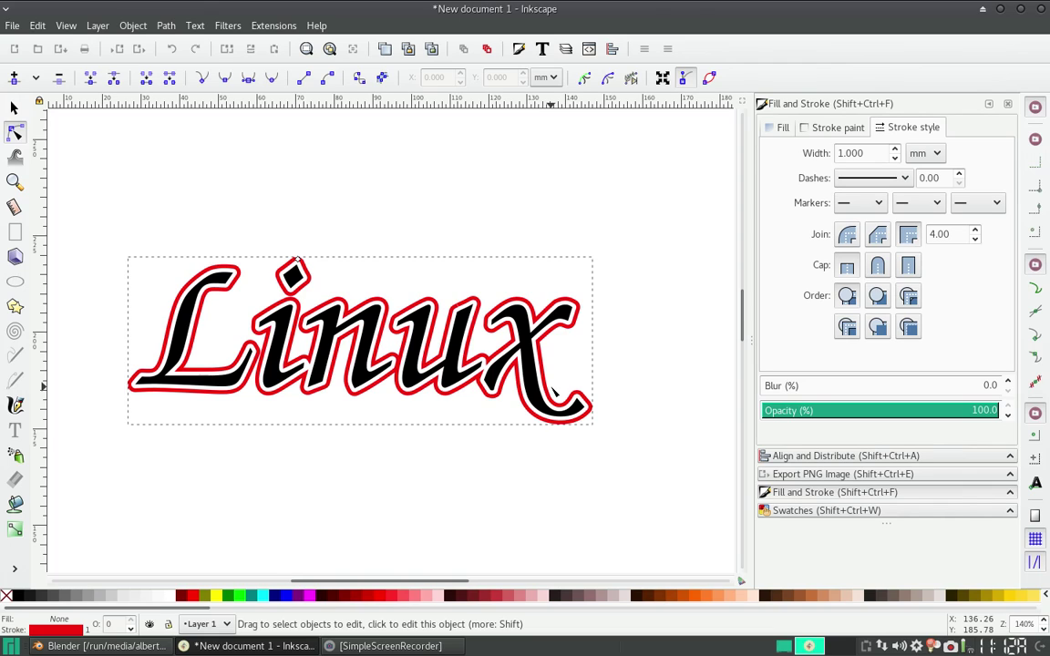
Draw a five-point star of about 53.4 × 51.5 mm below the Linux lettering
click(14, 306)
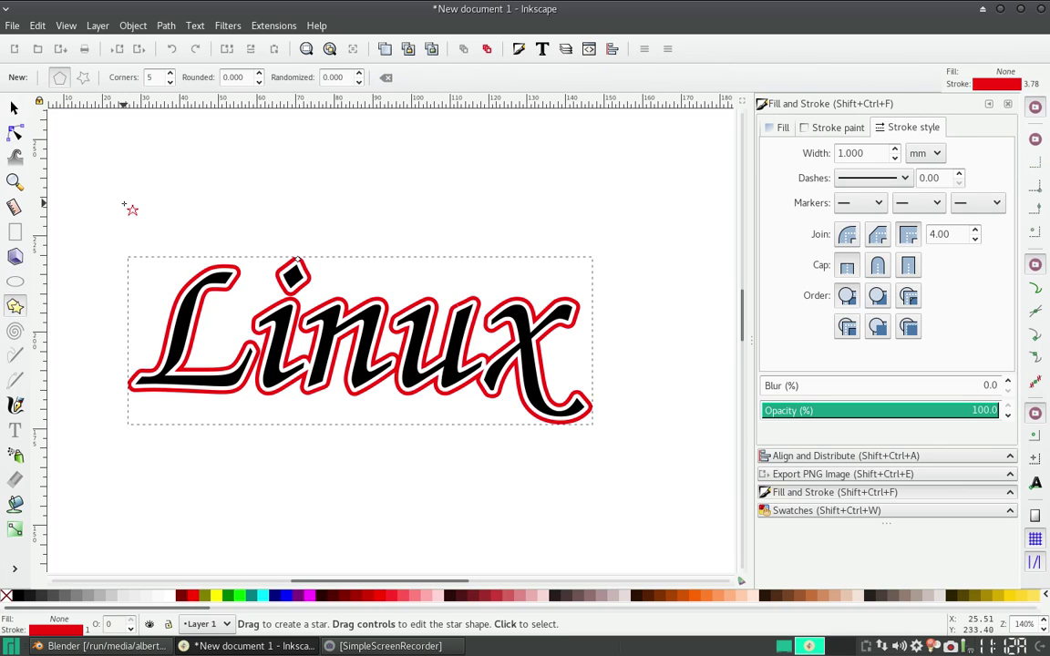
scroll(360, 192, down, 2)
click(83, 77)
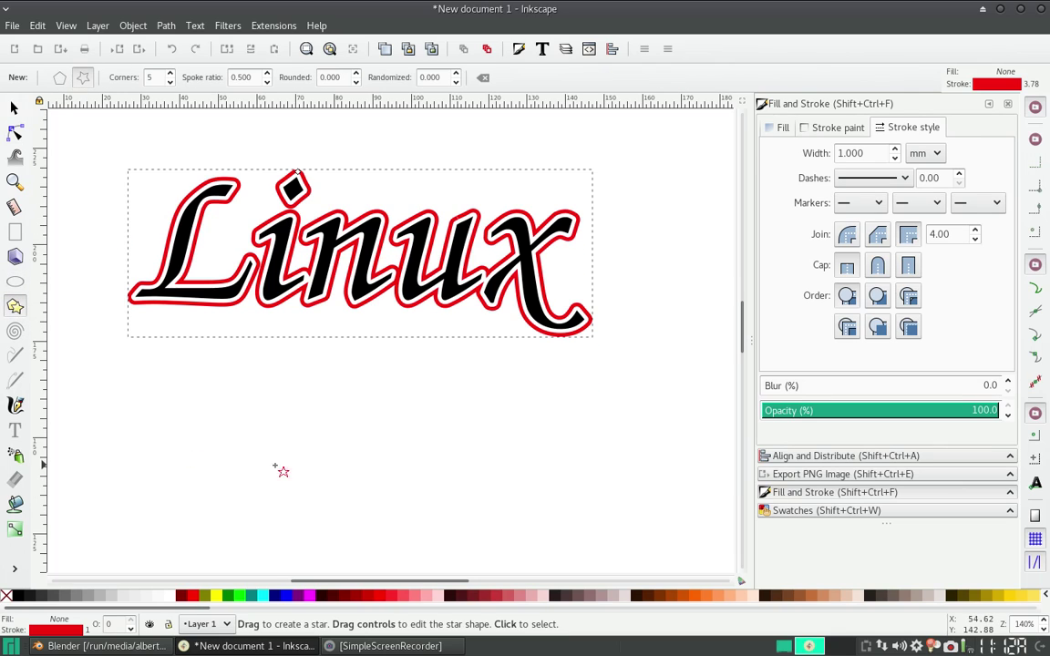
drag(348, 441, 397, 538)
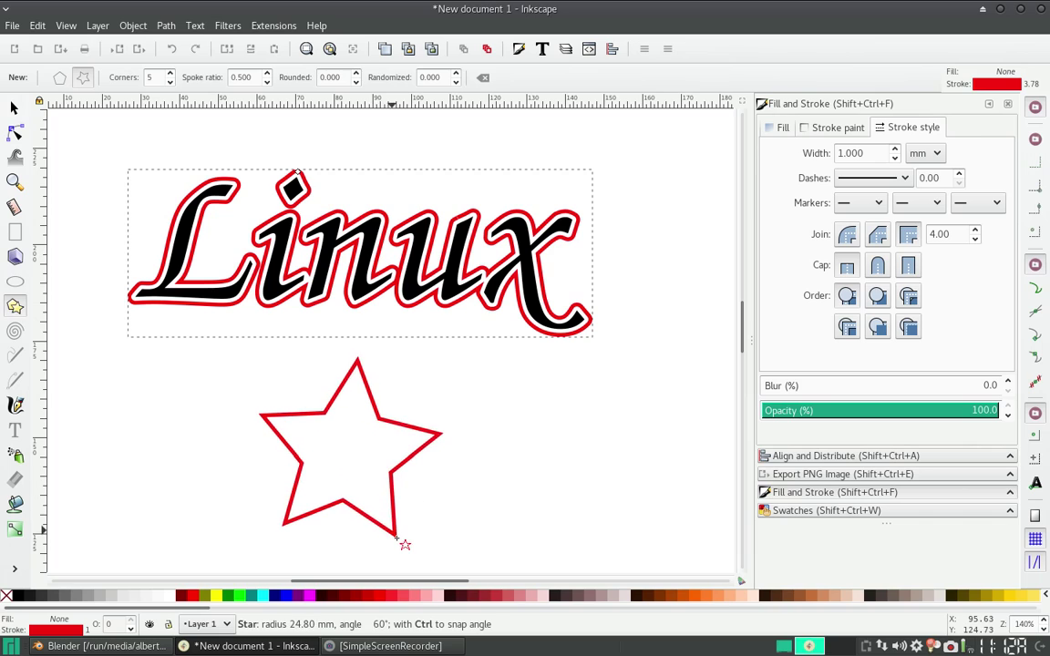
drag(397, 537, 405, 539)
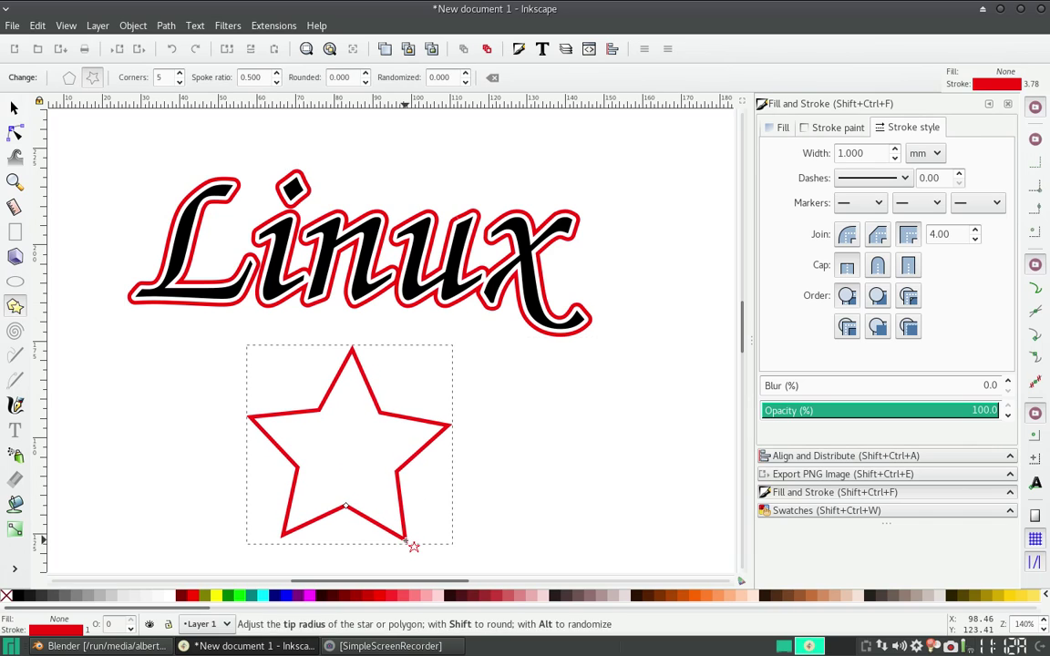
click(13, 107)
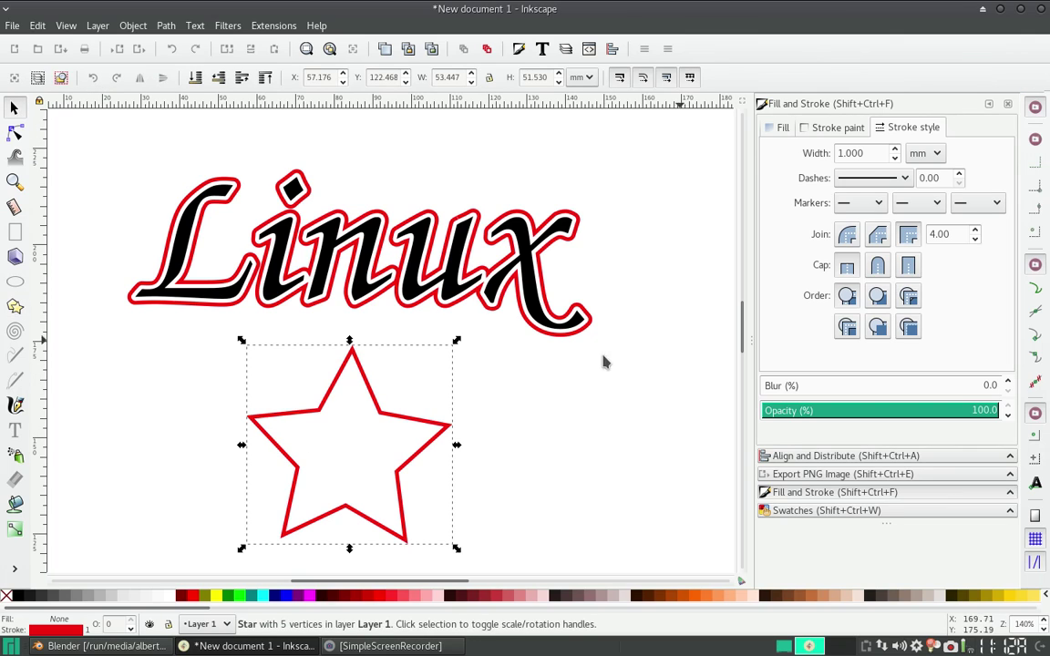
Remove the star's red stroke, fill it flat black, and give it a yellow outline
click(832, 128)
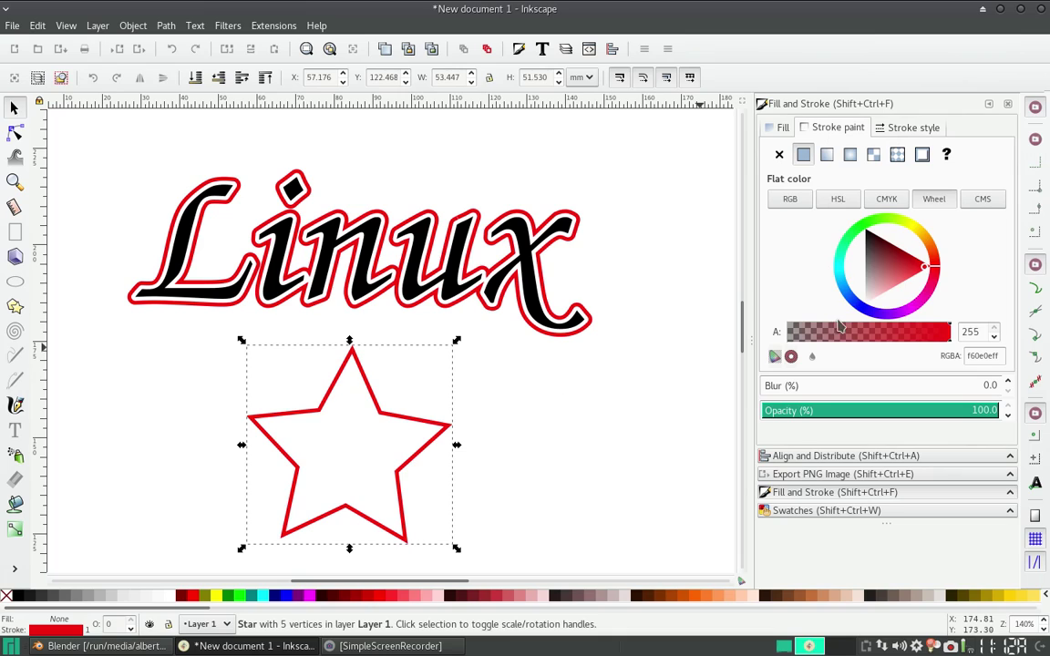
click(780, 154)
click(781, 128)
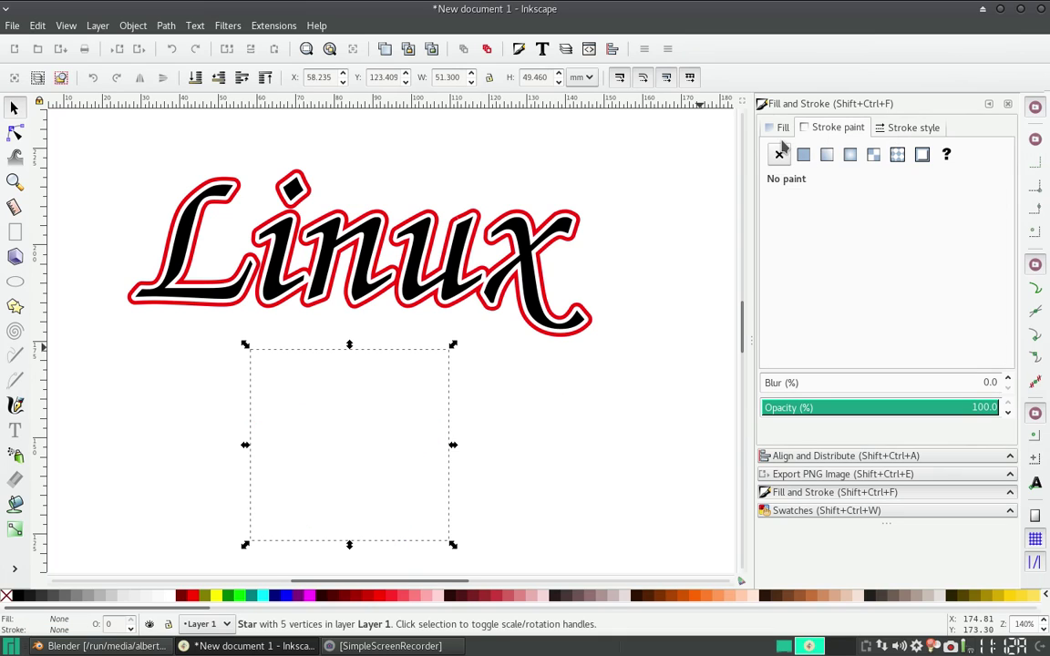
click(803, 154)
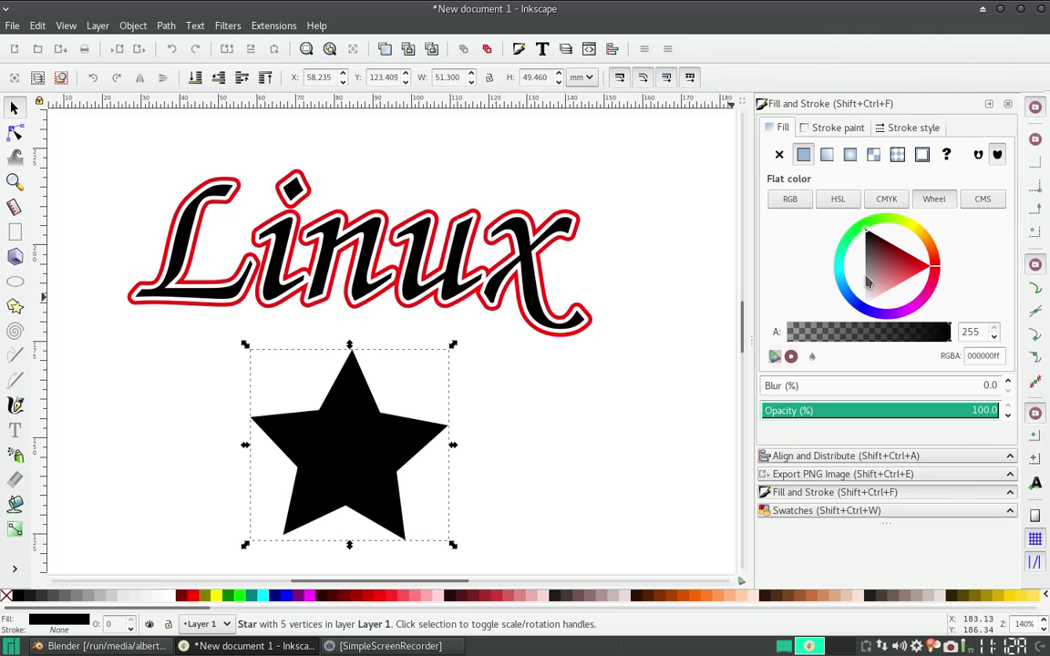
click(779, 154)
click(803, 155)
click(907, 228)
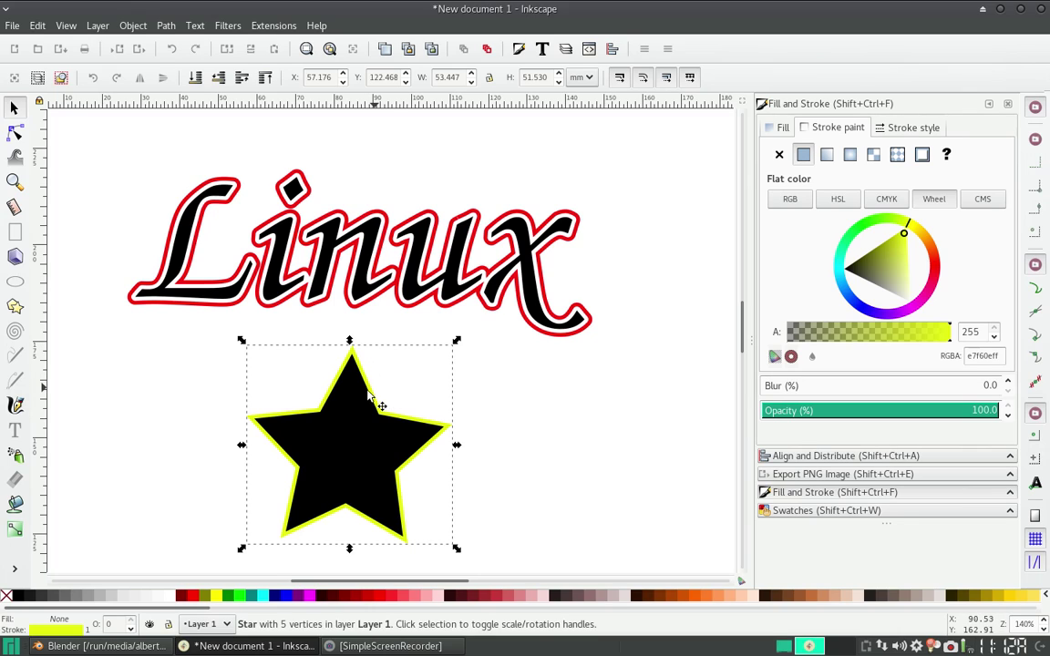
key(n)
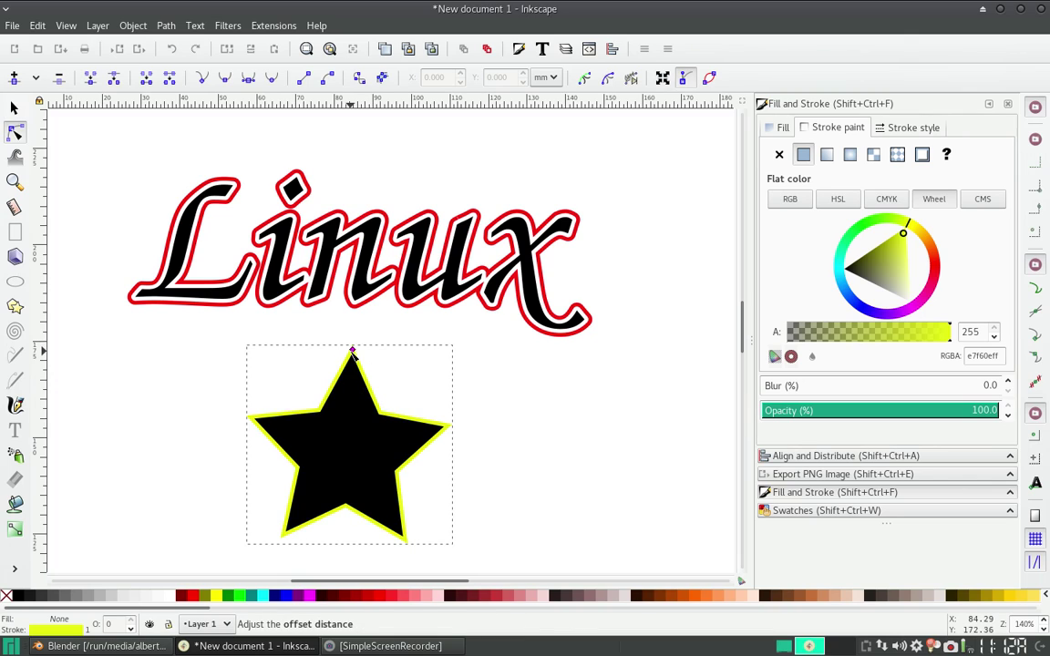
Drag the star's offset handle up so the yellow outline rings it with a rounded gap
drag(353, 351, 356, 339)
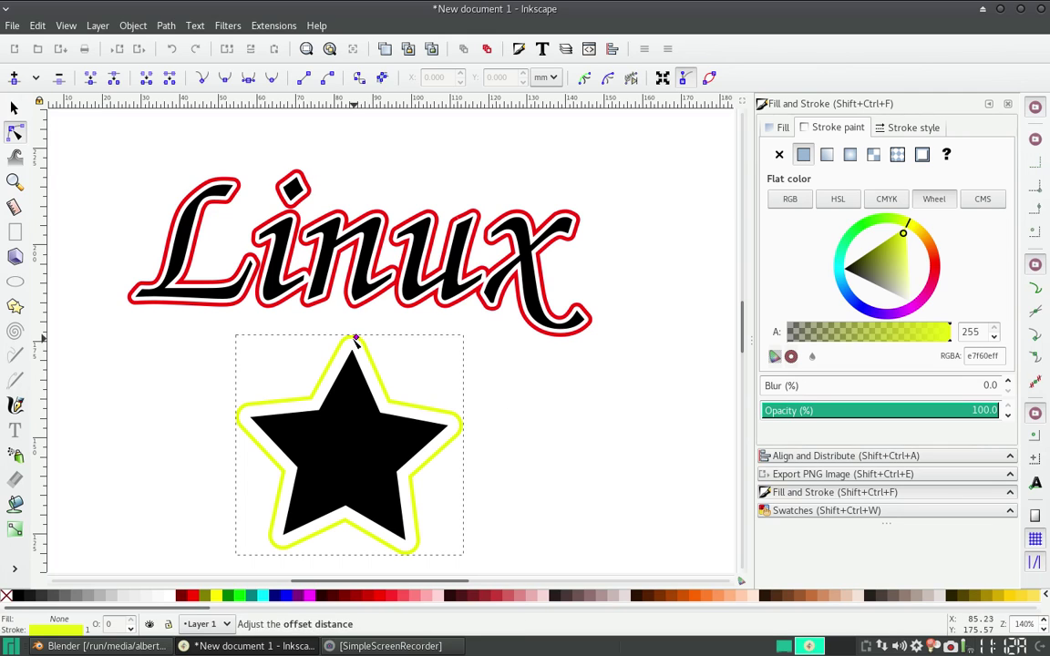
mouse_move(358, 342)
mouse_down()
mouse_move(422, 386)
mouse_move(362, 301)
mouse_move(305, 319)
mouse_move(282, 345)
mouse_move(295, 327)
mouse_move(356, 305)
mouse_move(358, 319)
mouse_move(351, 326)
mouse_move(371, 155)
mouse_move(356, 336)
mouse_up()
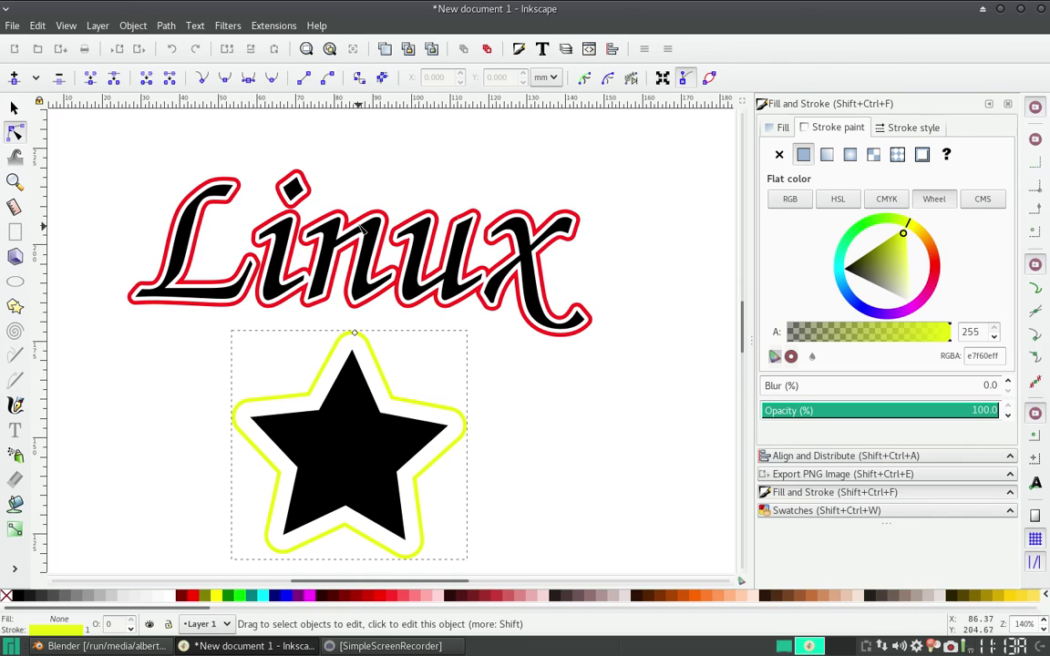
click(308, 183)
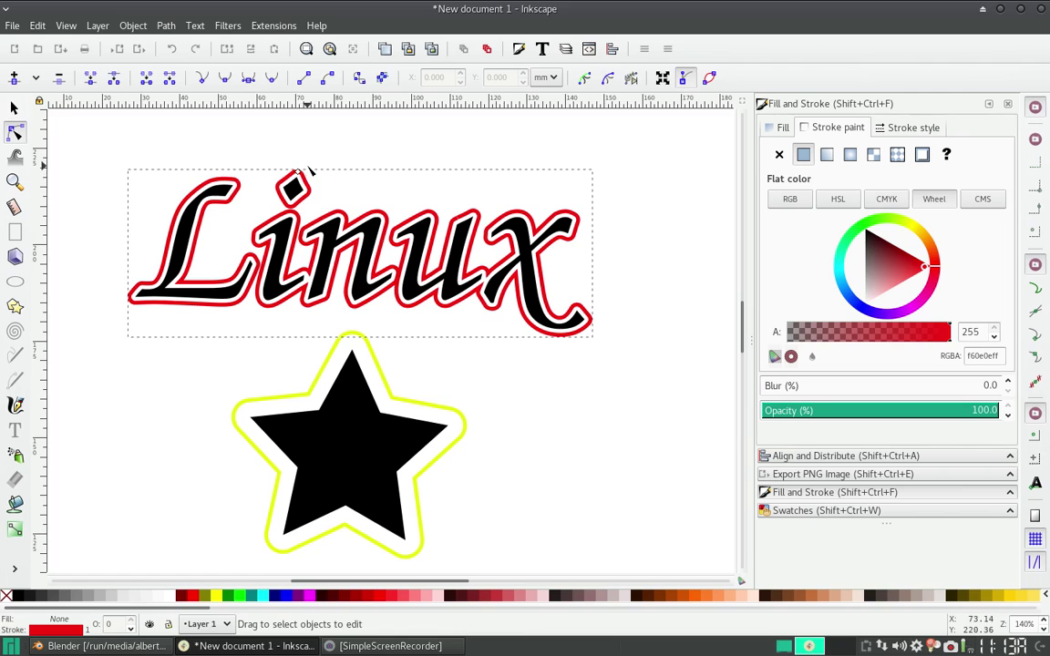
ctrl+scroll(312, 178, down, 1)
ctrl+scroll(310, 189, down, 2)
key(ctrl+j)
mouse_move(311, 189)
mouse_down()
mouse_move(324, 114)
mouse_move(328, 163)
mouse_up()
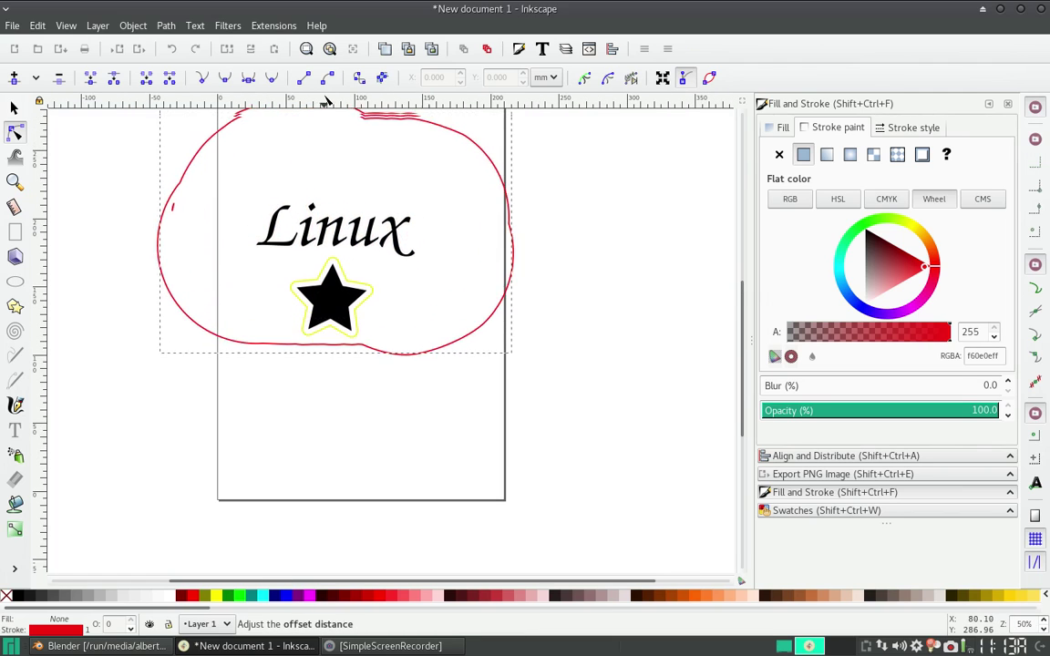
key(ctrl+z)
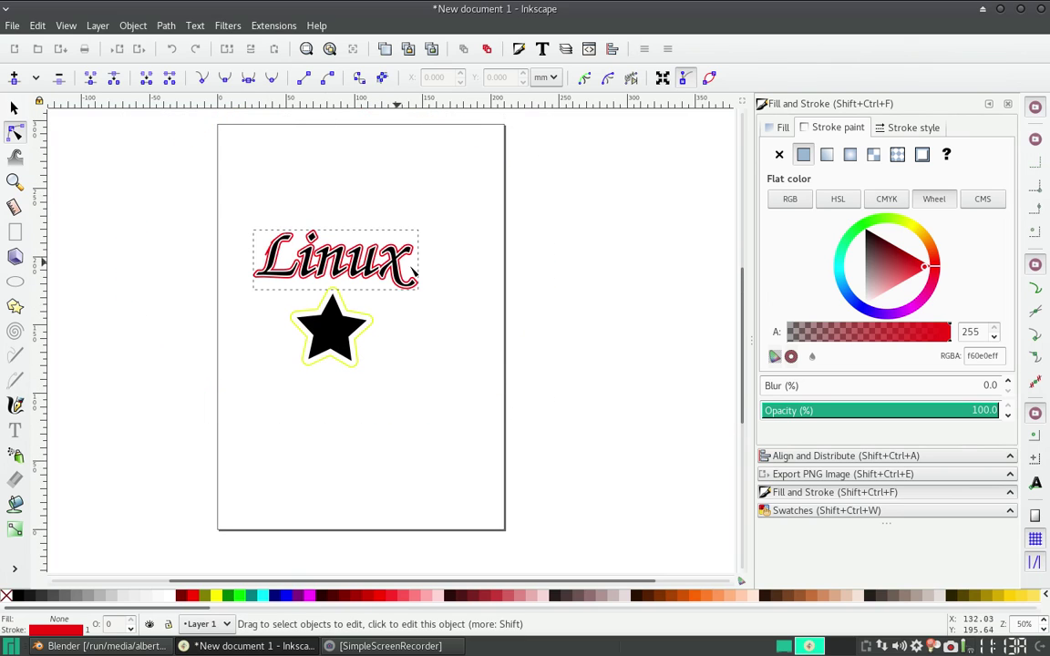
ctrl+scroll(247, 251, up, 2)
ctrl+scroll(252, 250, up, 1)
ctrl+scroll(346, 261, up, 1)
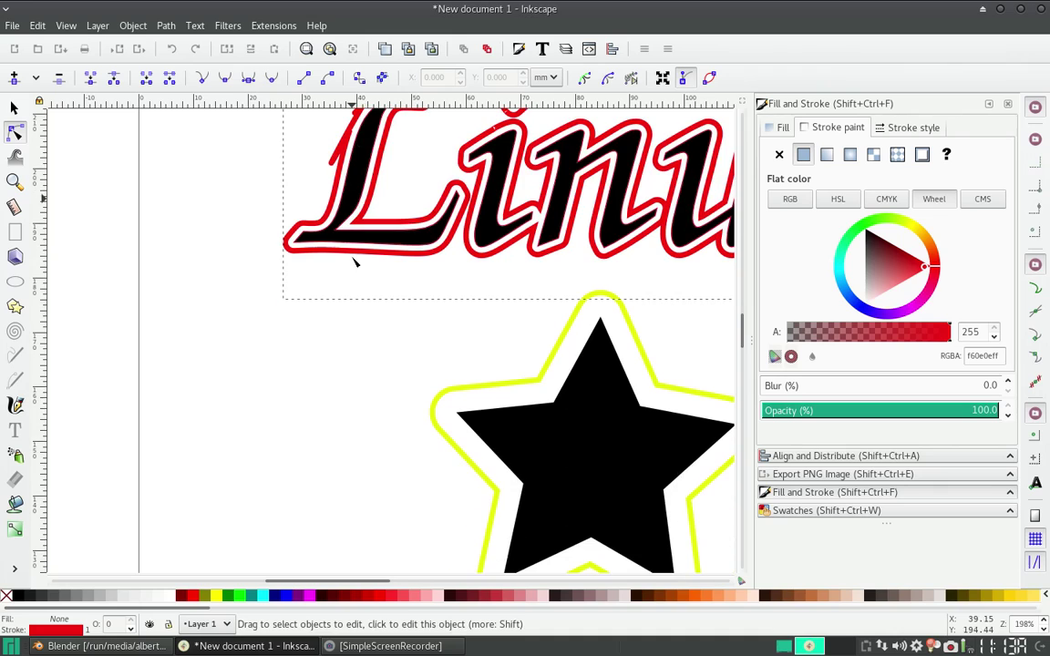
scroll(544, 389, down, 2)
scroll(593, 378, down, 3)
scroll(500, 414, right, 4)
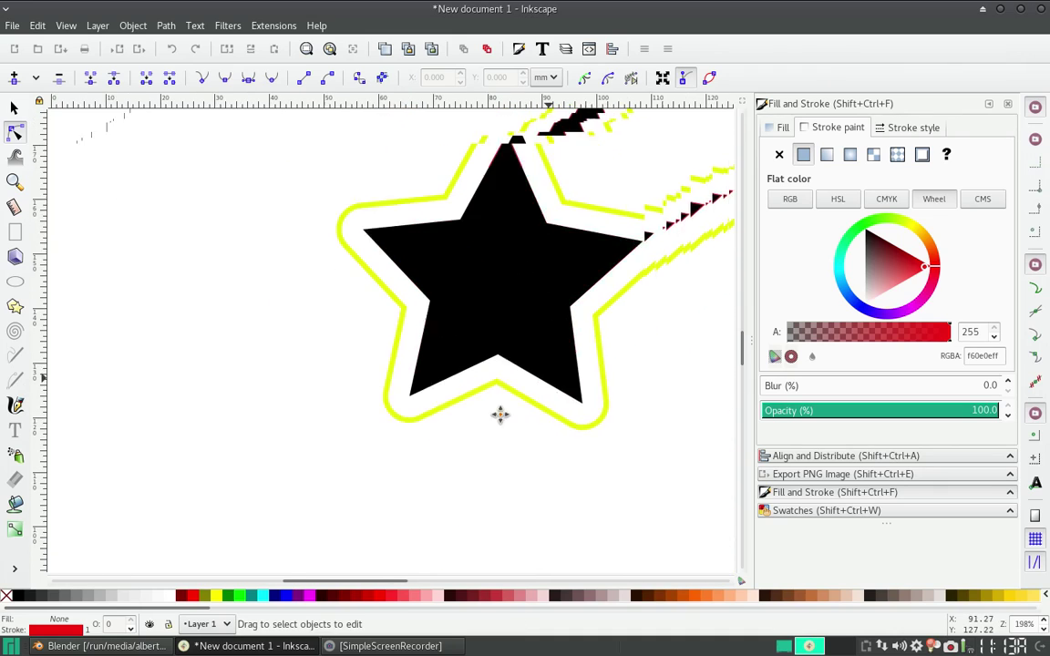
scroll(480, 485, up, 3)
scroll(487, 474, up, 5)
scroll(488, 474, up, 1)
scroll(488, 476, down, 3)
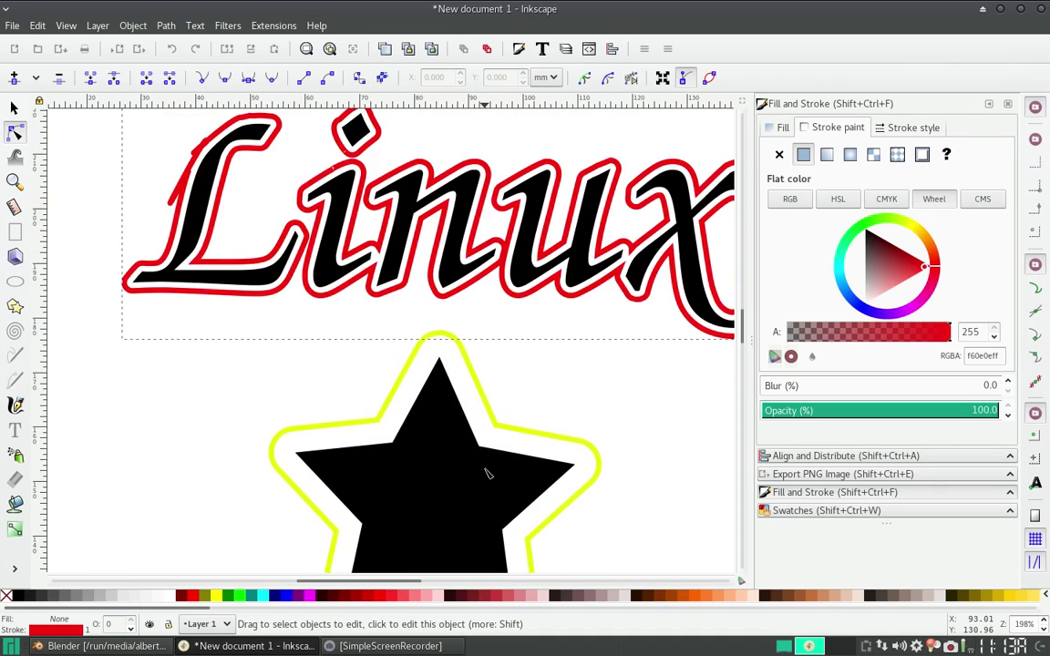
scroll(382, 208, up, 3)
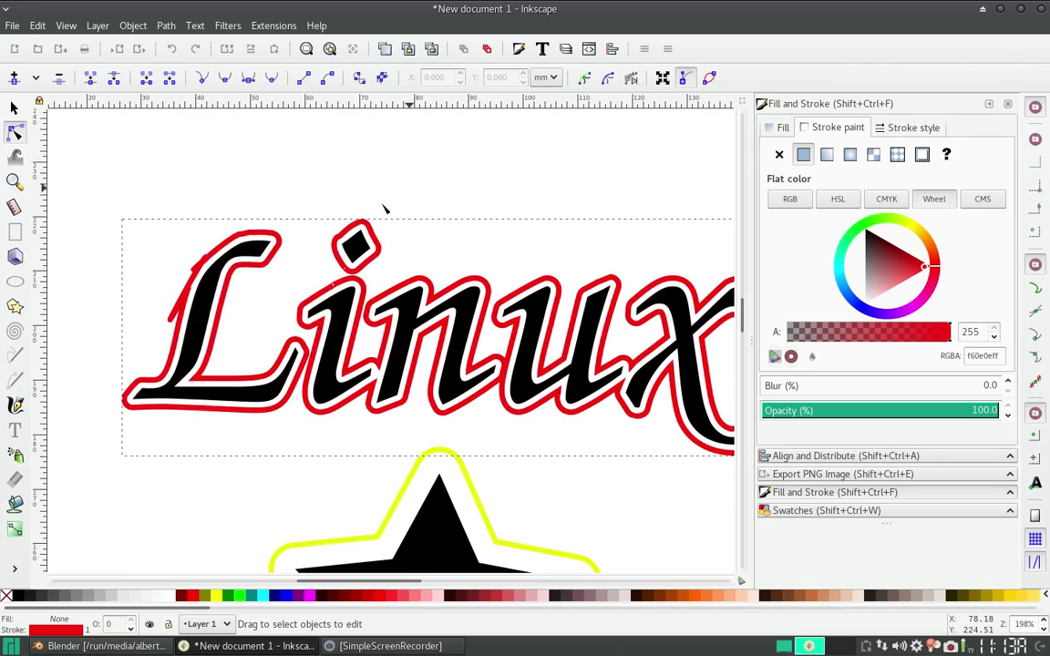
ctrl+scroll(473, 308, down, 3)
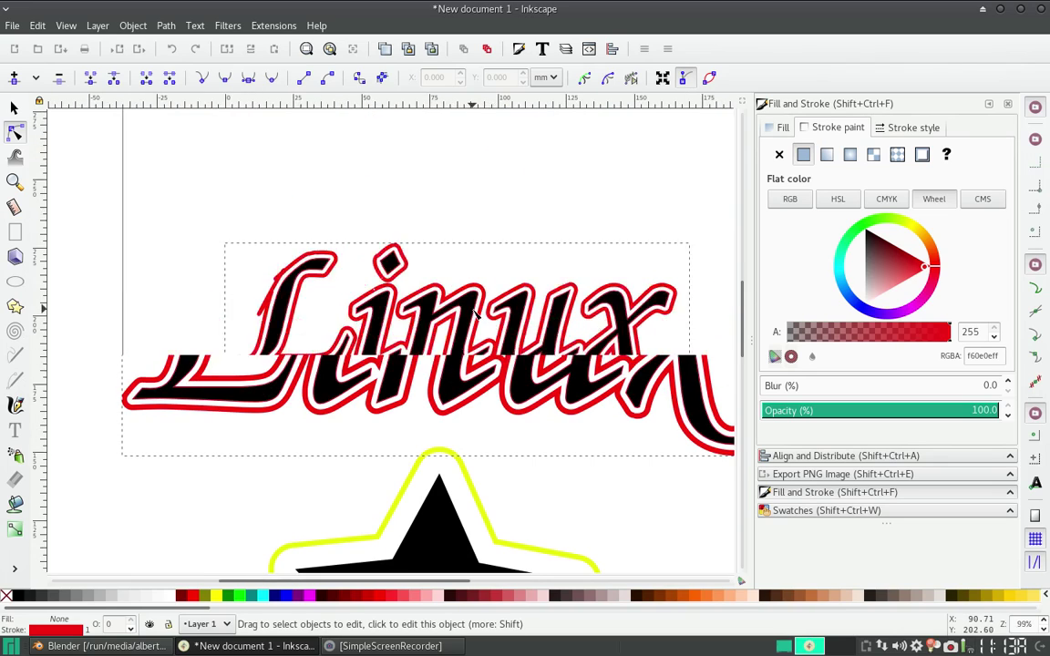
click(483, 393)
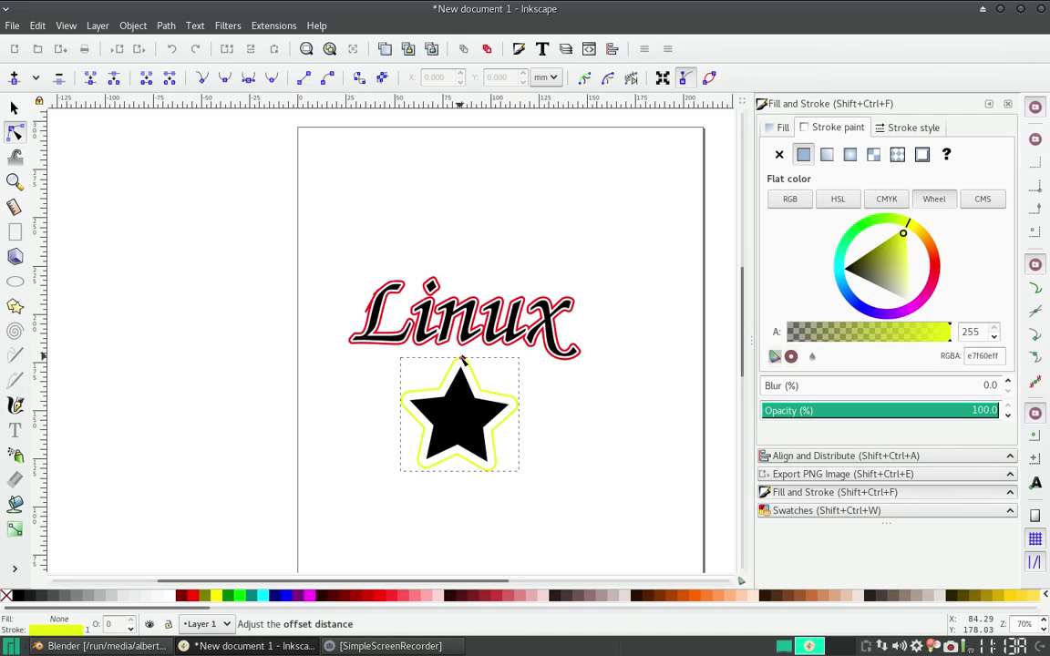
click(444, 290)
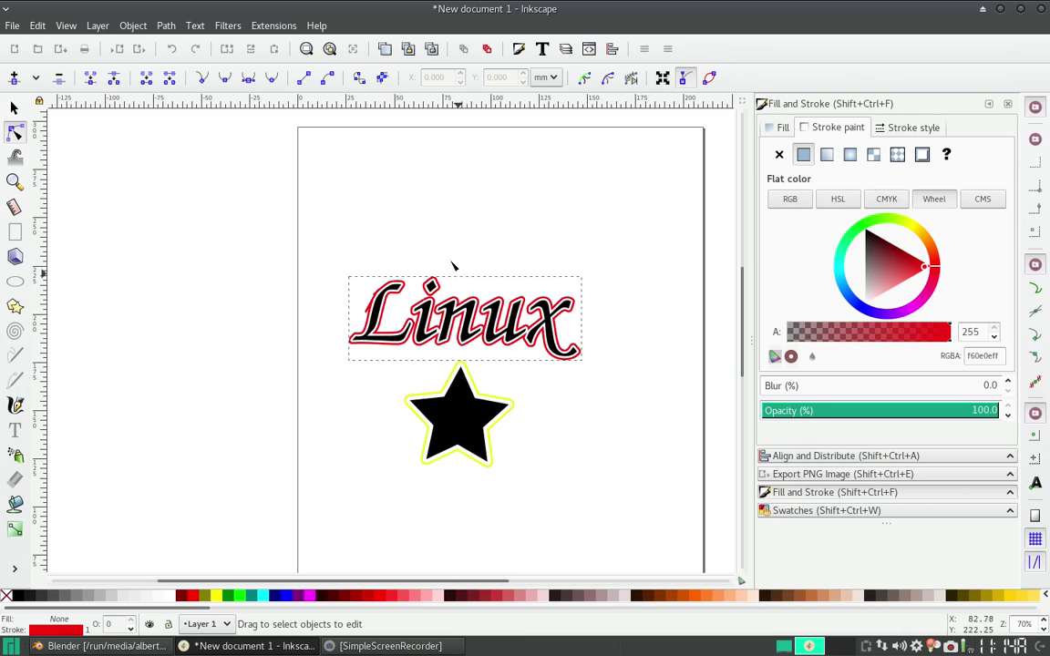
click(15, 108)
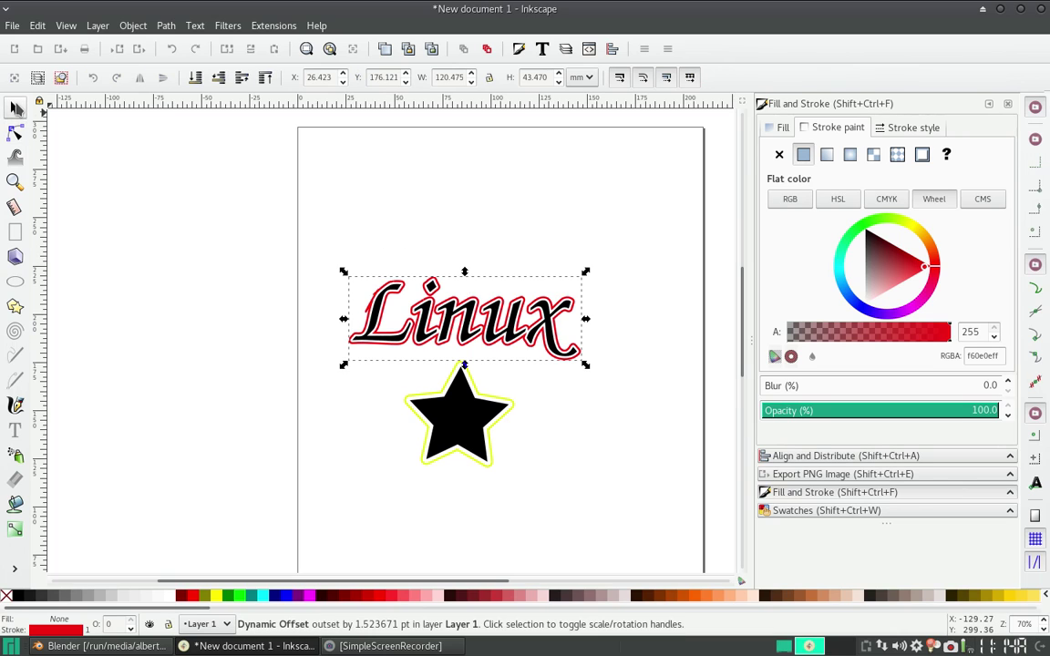
Delete the red offset and give the Linux letters a flat red 1 mm stroke
key(Escape)
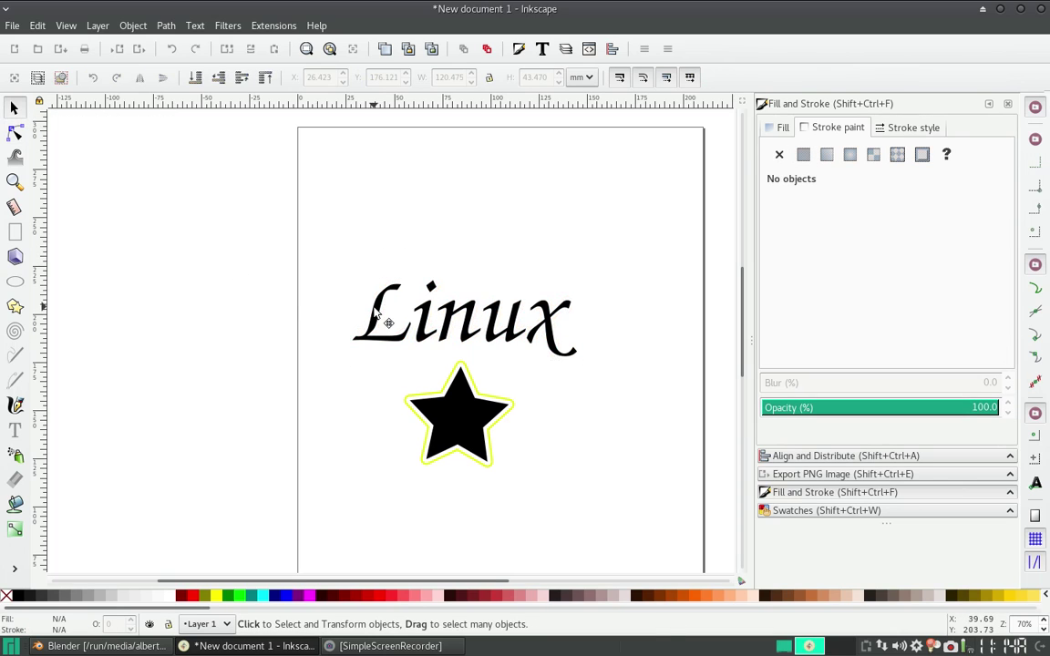
click(387, 306)
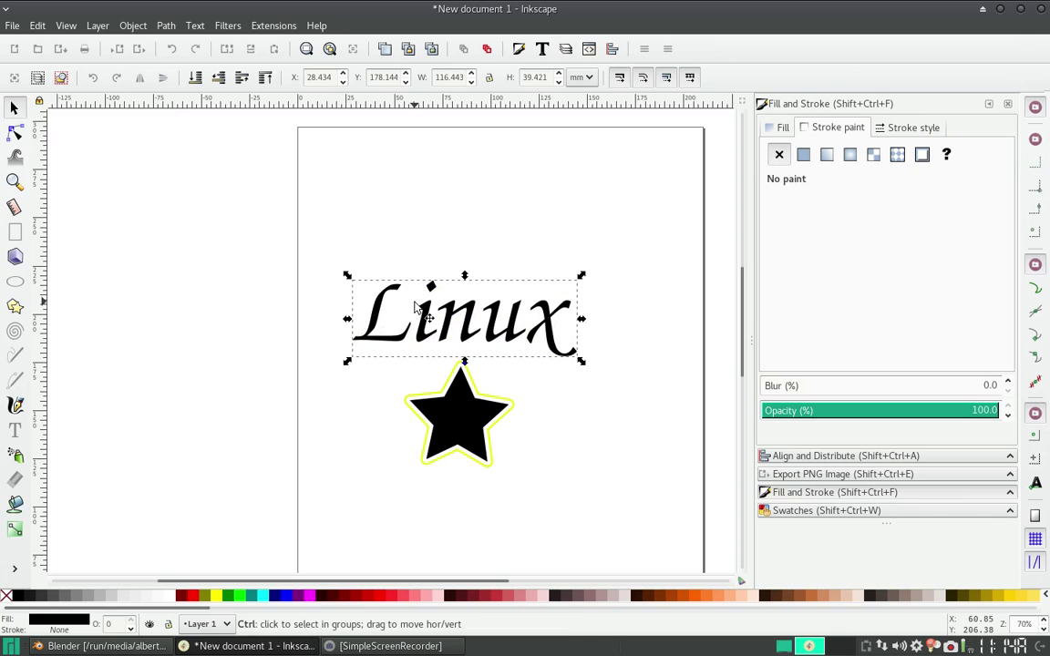
click(804, 155)
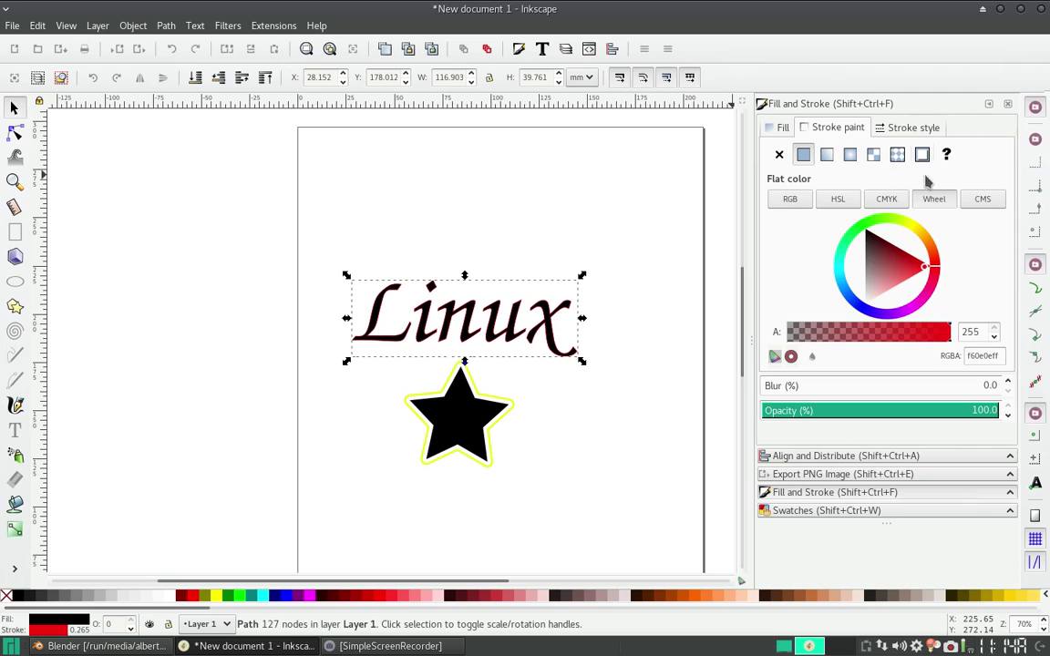
click(907, 127)
text(1)
key(Return)
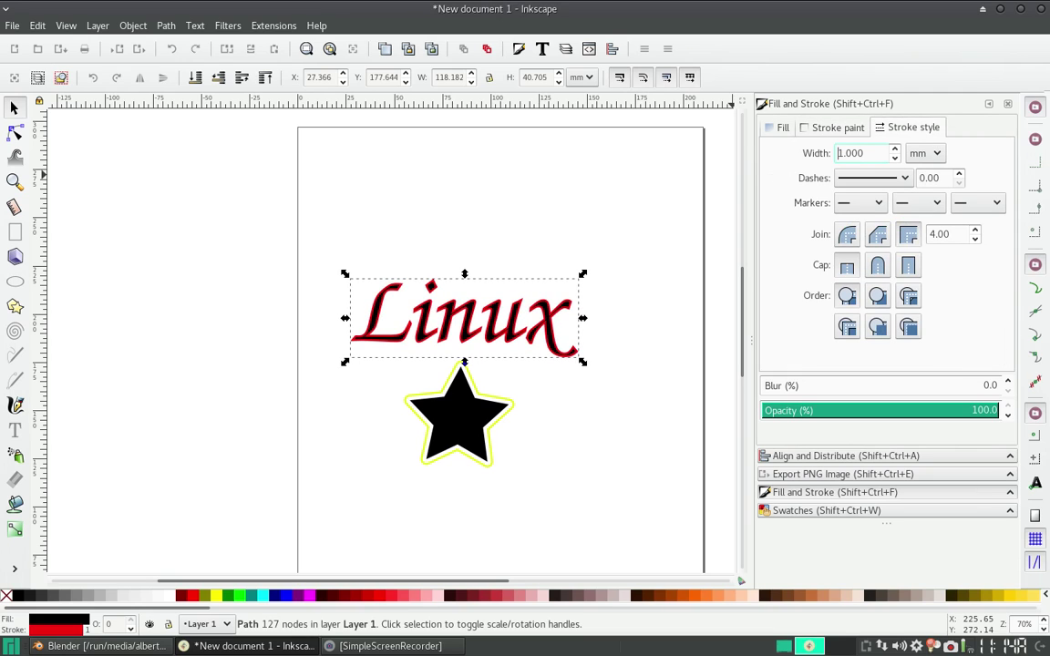
scroll(433, 276, up, 2)
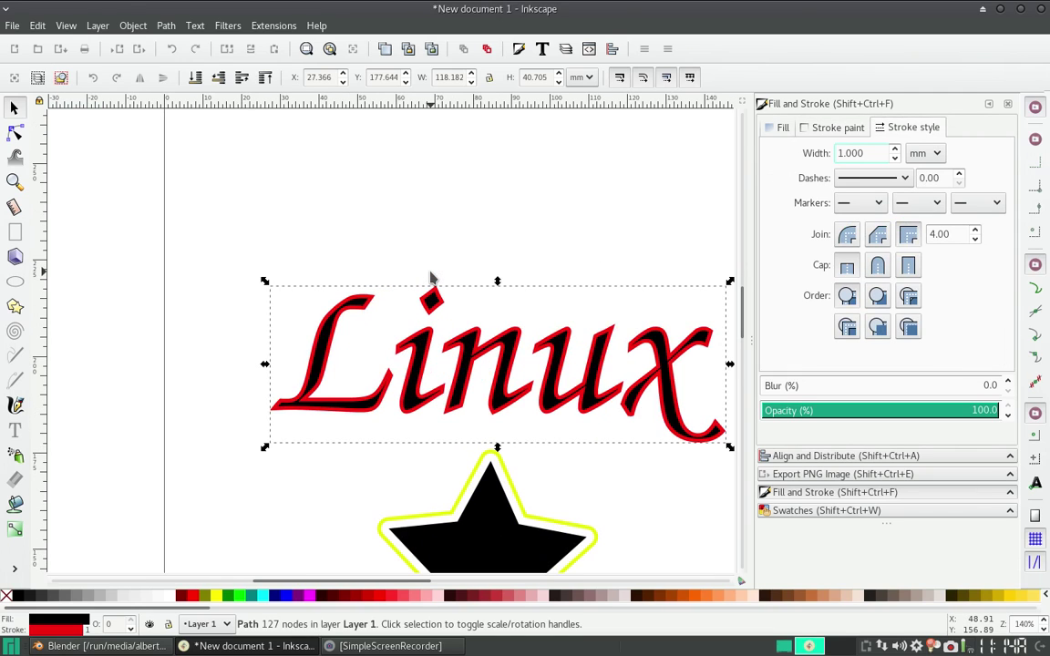
Create a dynamic offset of Linux and drag it back to 0 pt so it hugs the letters
key(n)
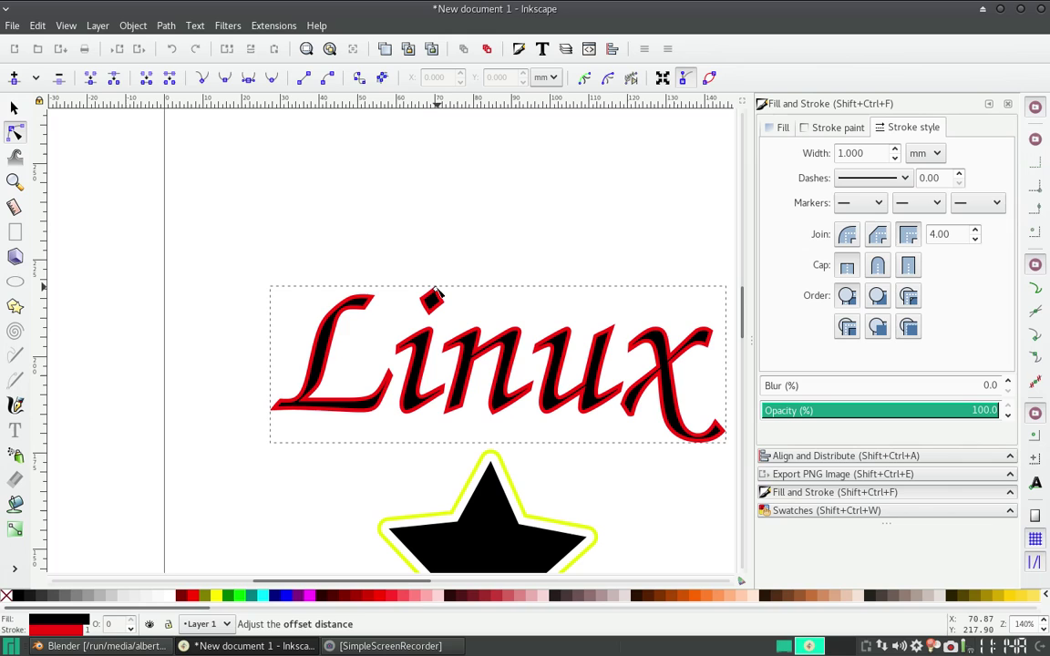
drag(434, 294, 438, 277)
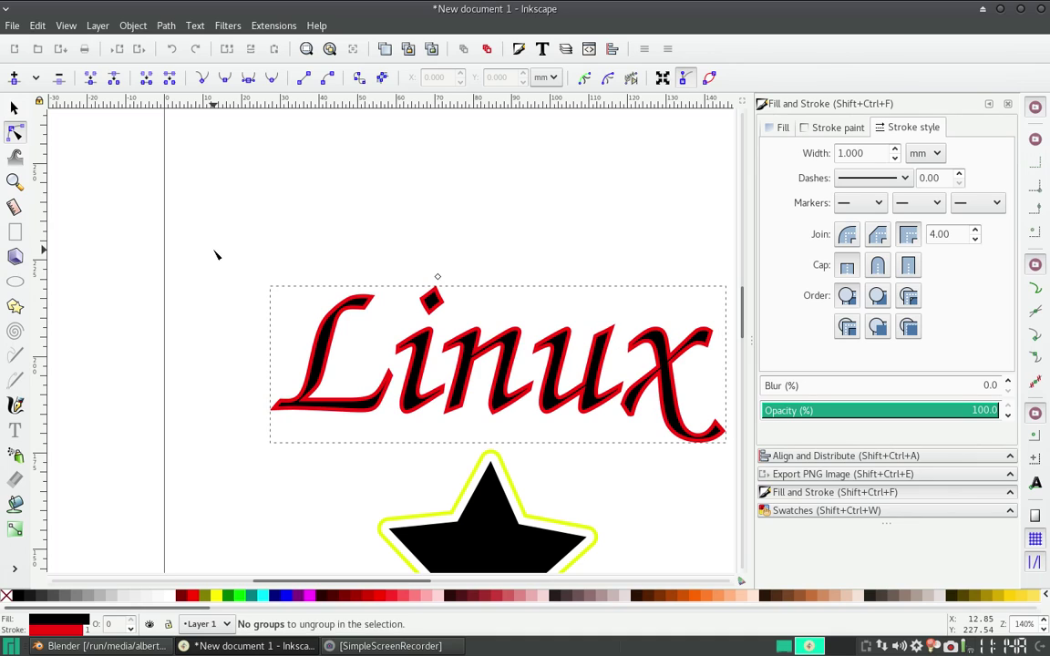
drag(438, 278, 442, 265)
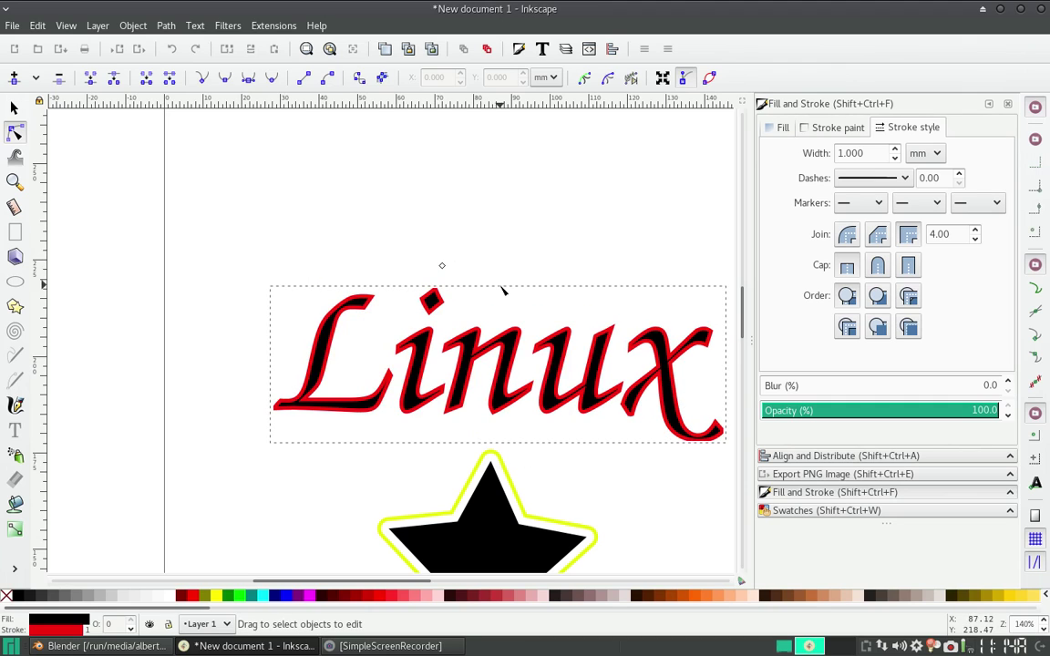
click(14, 108)
scroll(524, 447, down, 2)
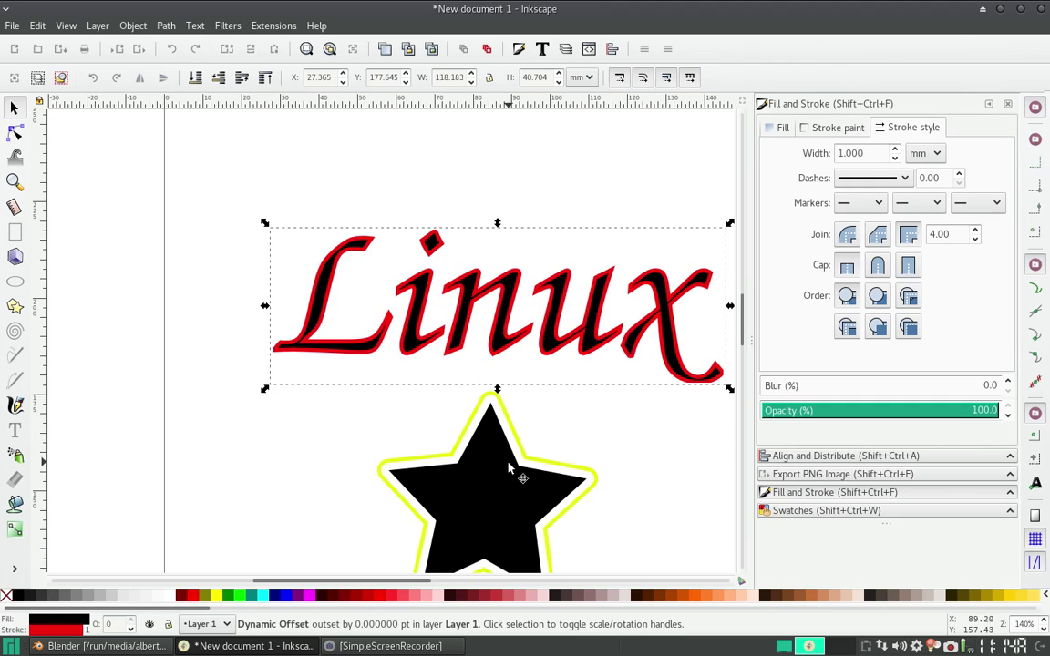
Make a linked offset of the star's yellow outline and push it farther outward
click(458, 465)
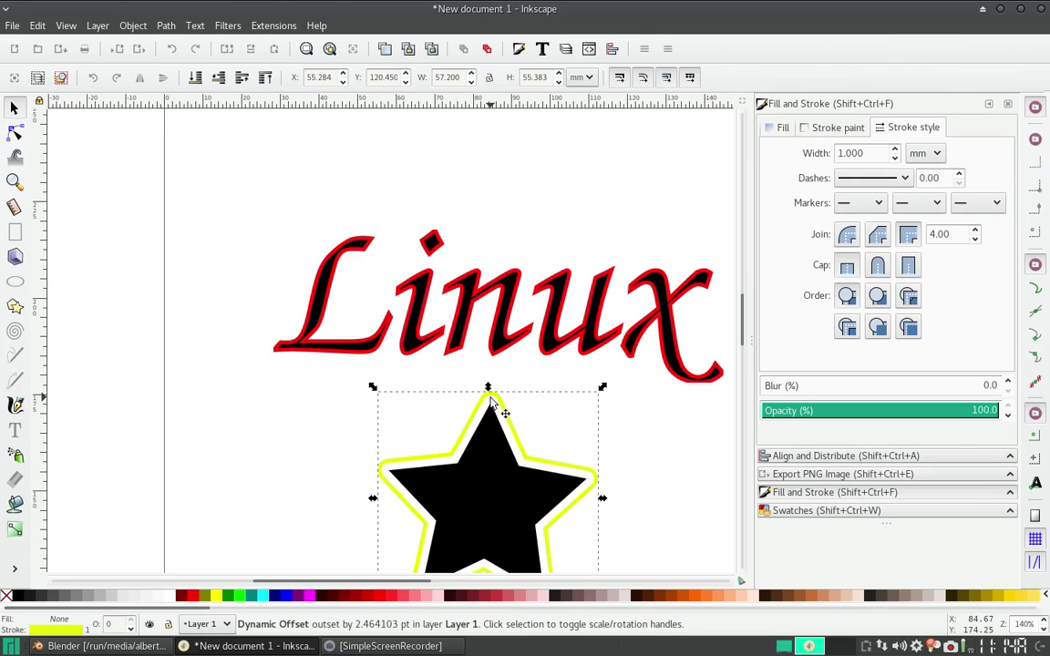
key(n)
drag(491, 392, 495, 382)
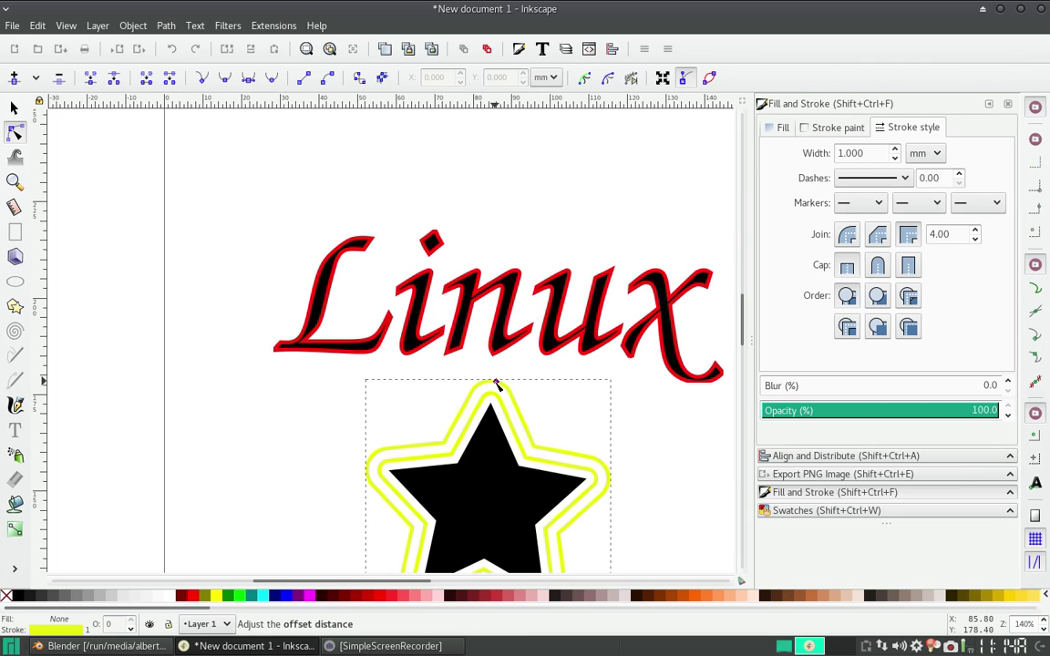
click(832, 127)
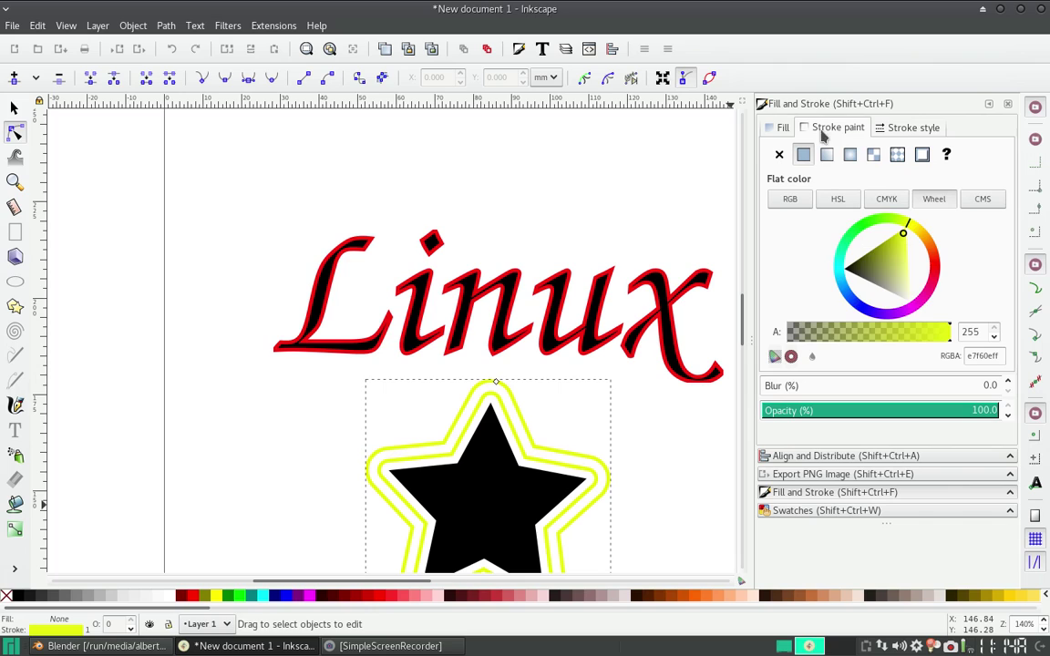
Recolour the outer outline cyan (0ef6d7ff) and resize it to closely ring the yellow outline
click(839, 259)
scroll(580, 376, down, 2)
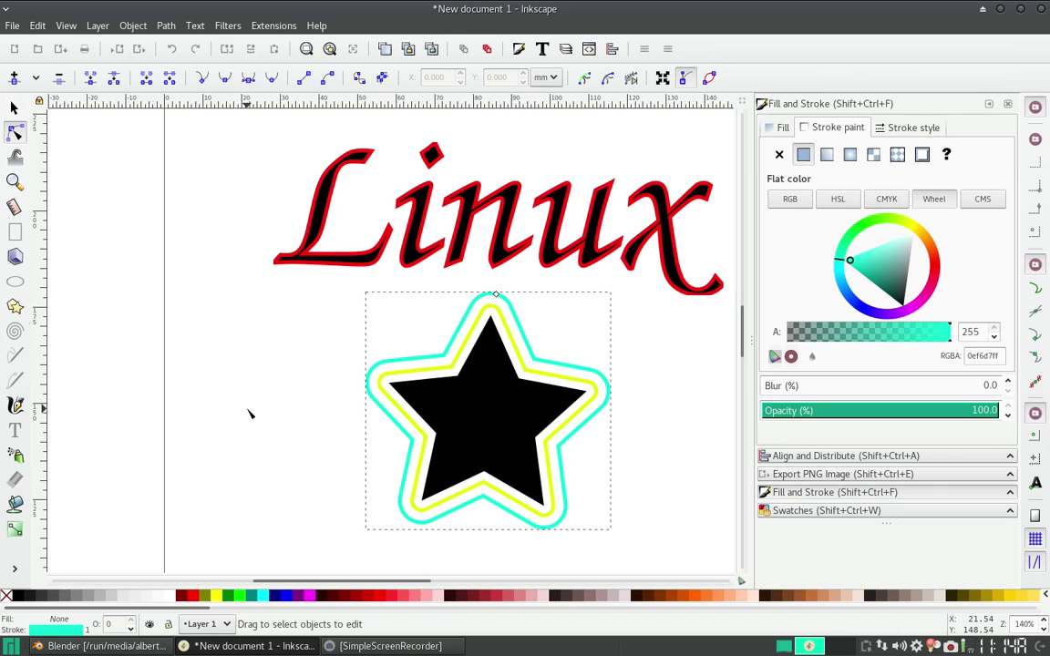
drag(496, 294, 508, 207)
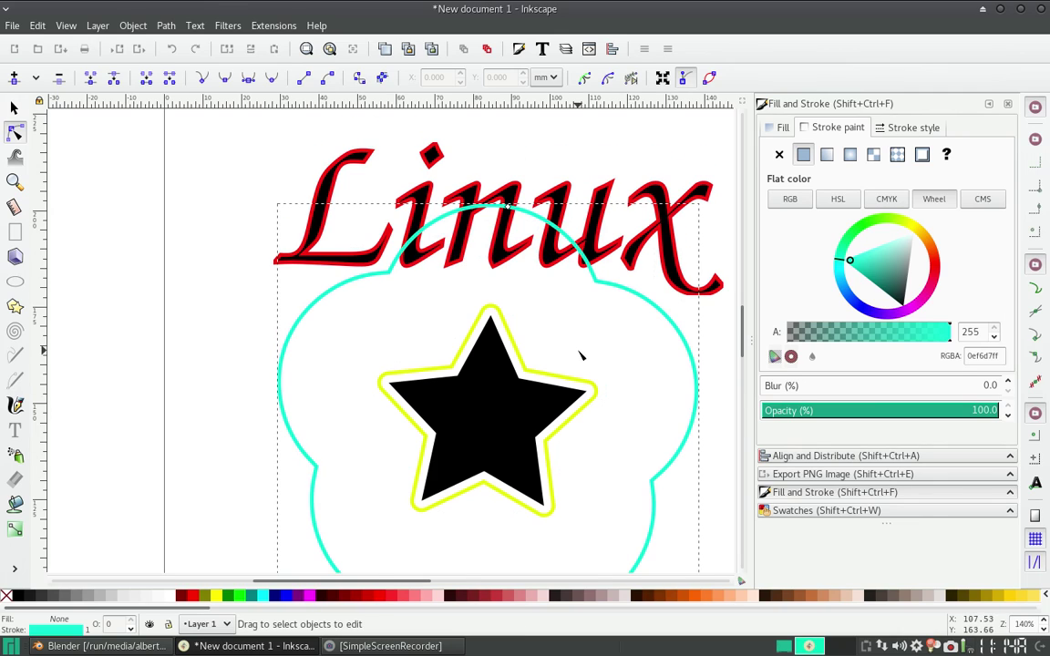
scroll(580, 355, down, 1)
scroll(581, 351, up, 2)
drag(507, 266, 490, 351)
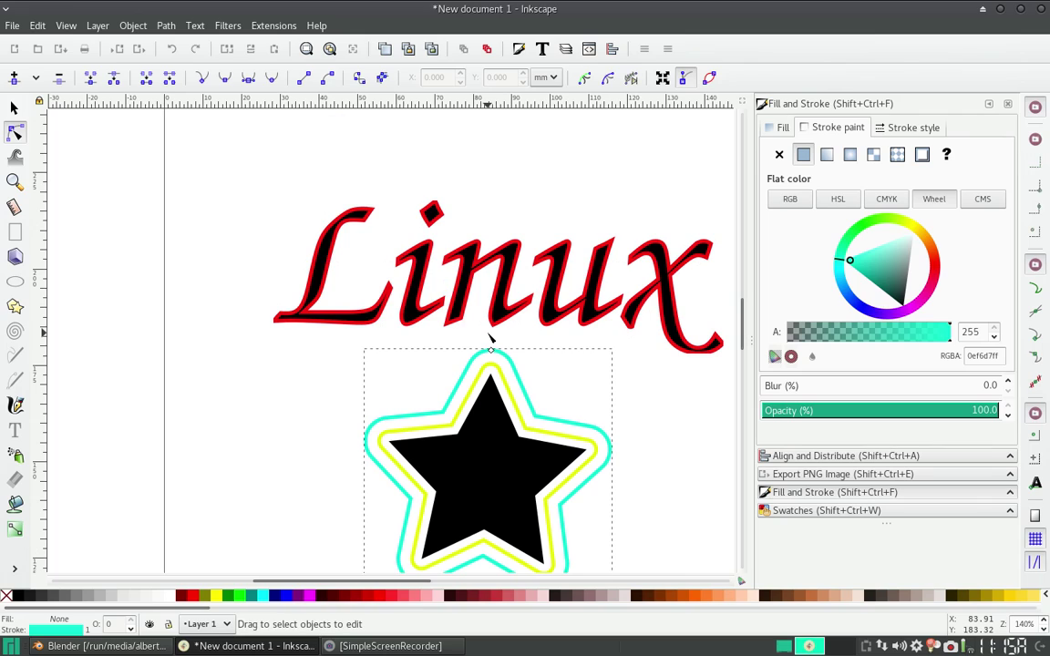